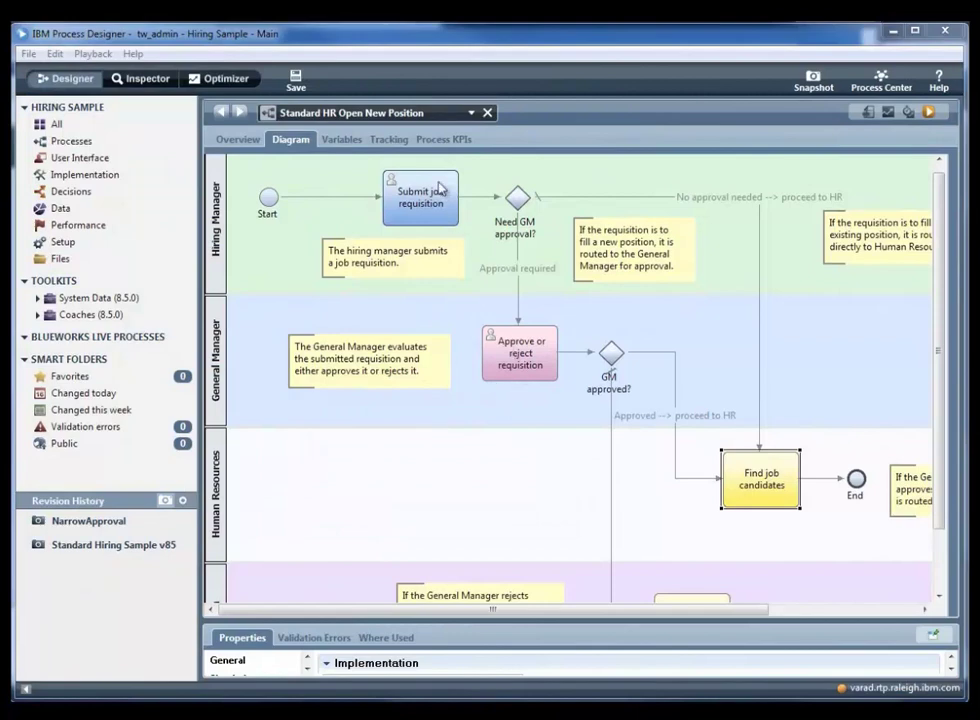
Step: Inspect Submit job requisition, Approve or reject requisition, the GM approved? decision, the Approved path and Find job candidates
{"action": "left_click", "coordinate": [444, 210]}
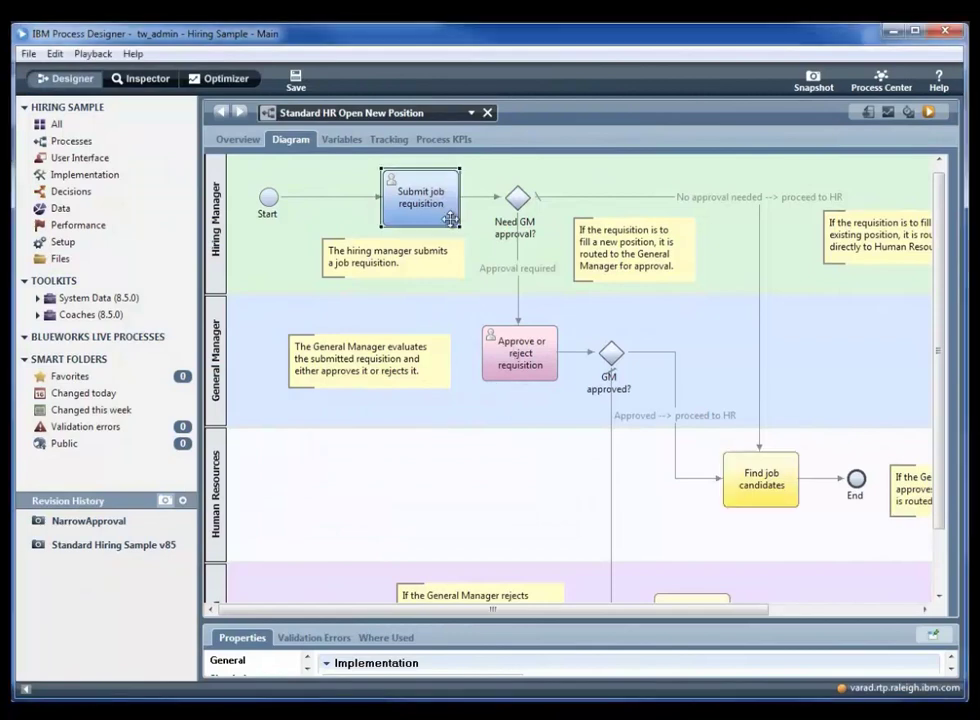
{"action": "left_click", "coordinate": [522, 382]}
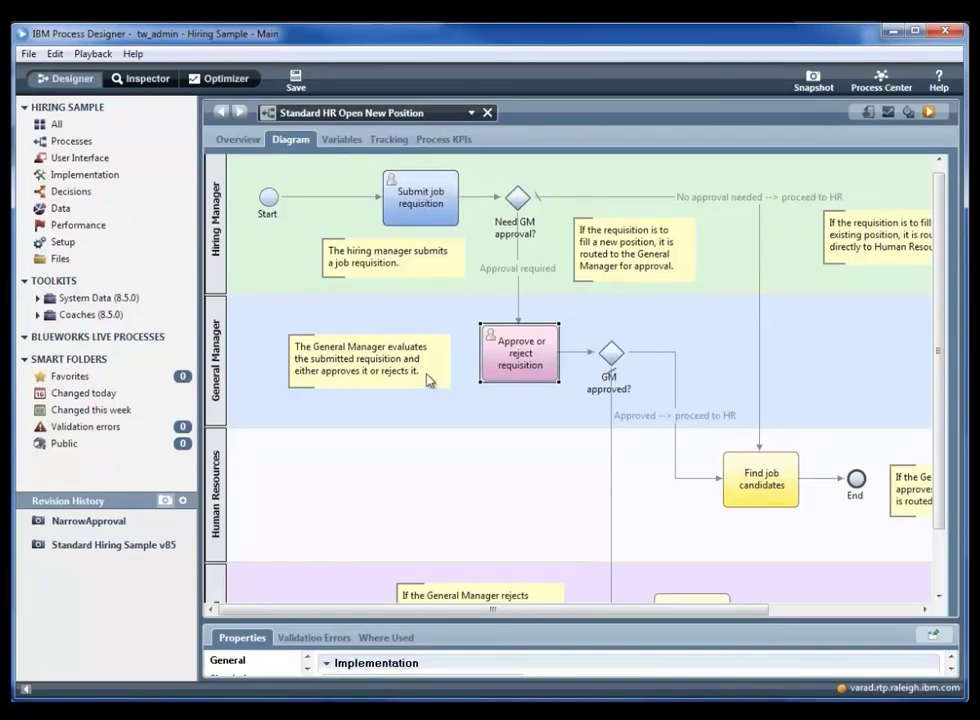
{"action": "left_click", "coordinate": [599, 392]}
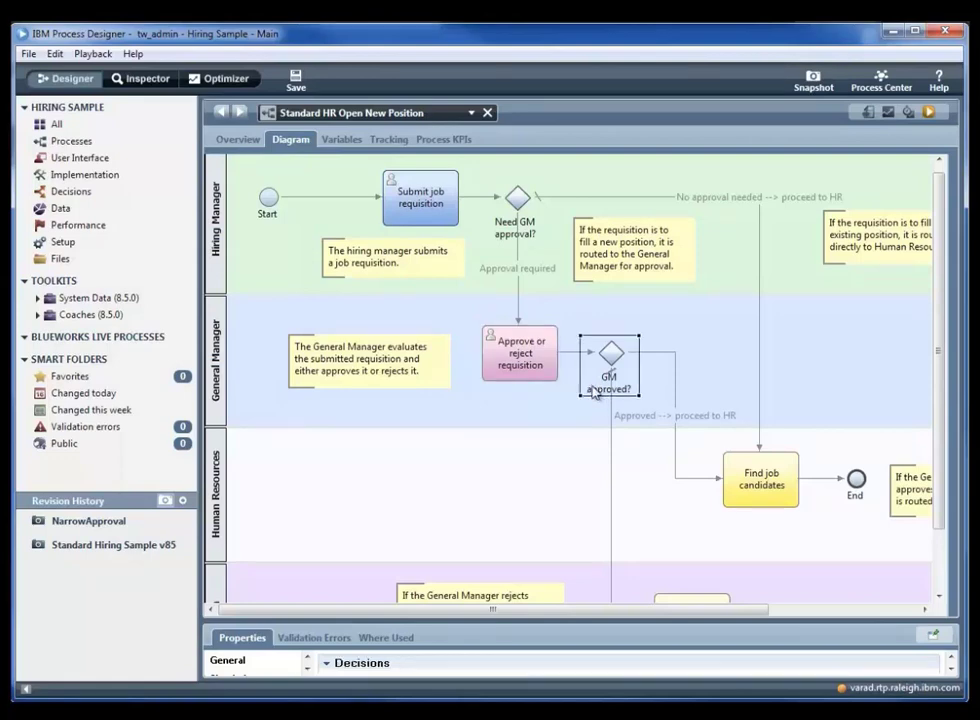
{"action": "left_click", "coordinate": [677, 470]}
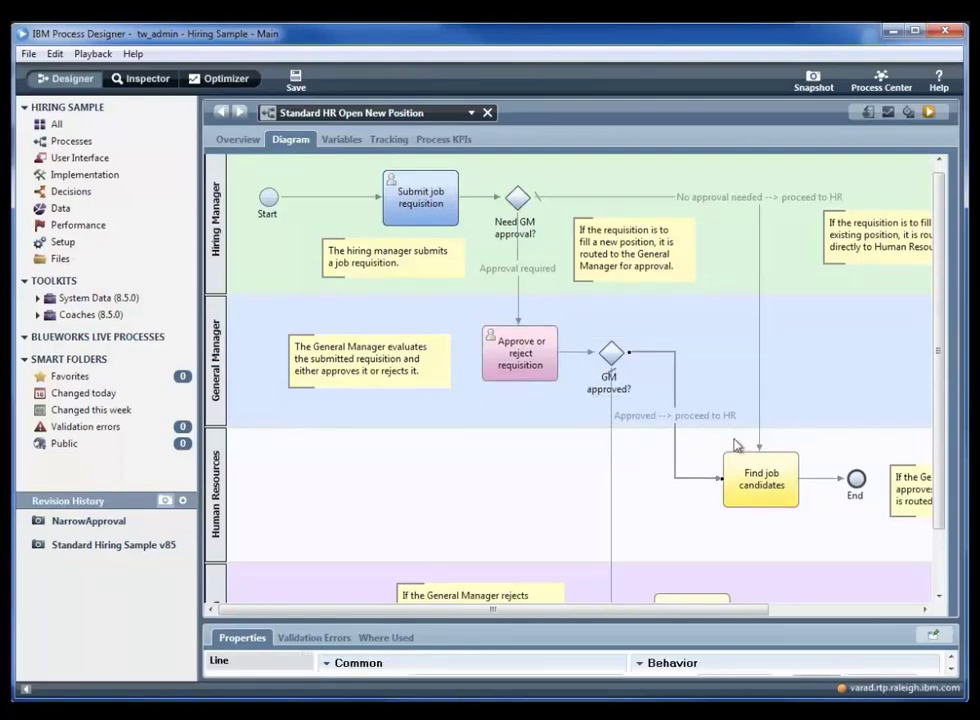
{"action": "left_click", "coordinate": [770, 500]}
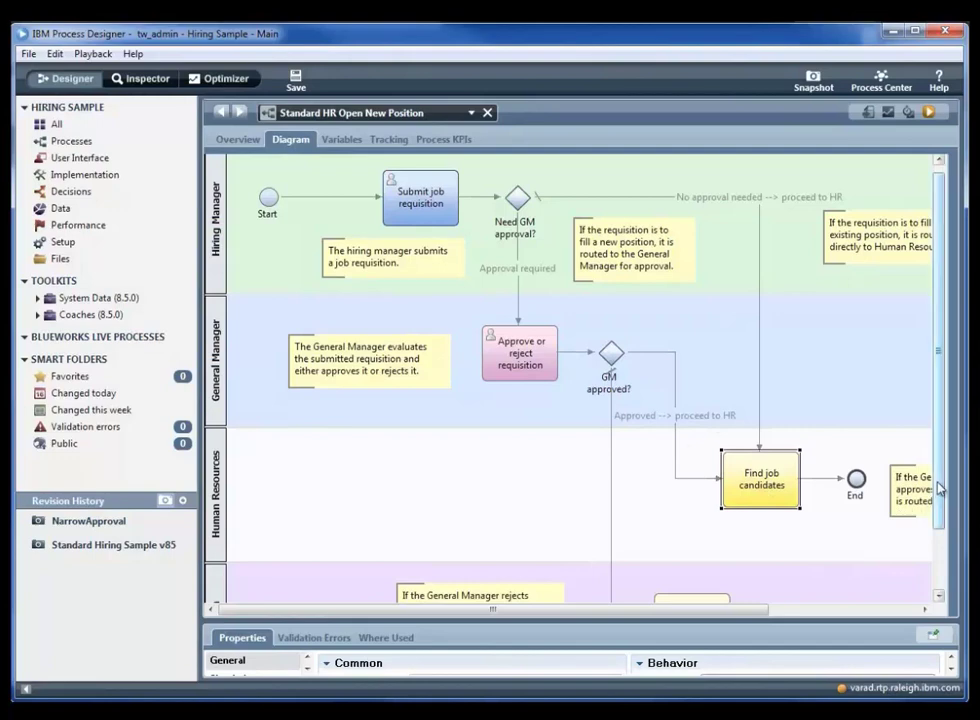
{"action": "left_click_drag", "start_coordinate": [937, 500], "coordinate": [950, 543]}
{"action": "left_click_drag", "start_coordinate": [759, 615], "coordinate": [871, 610]}
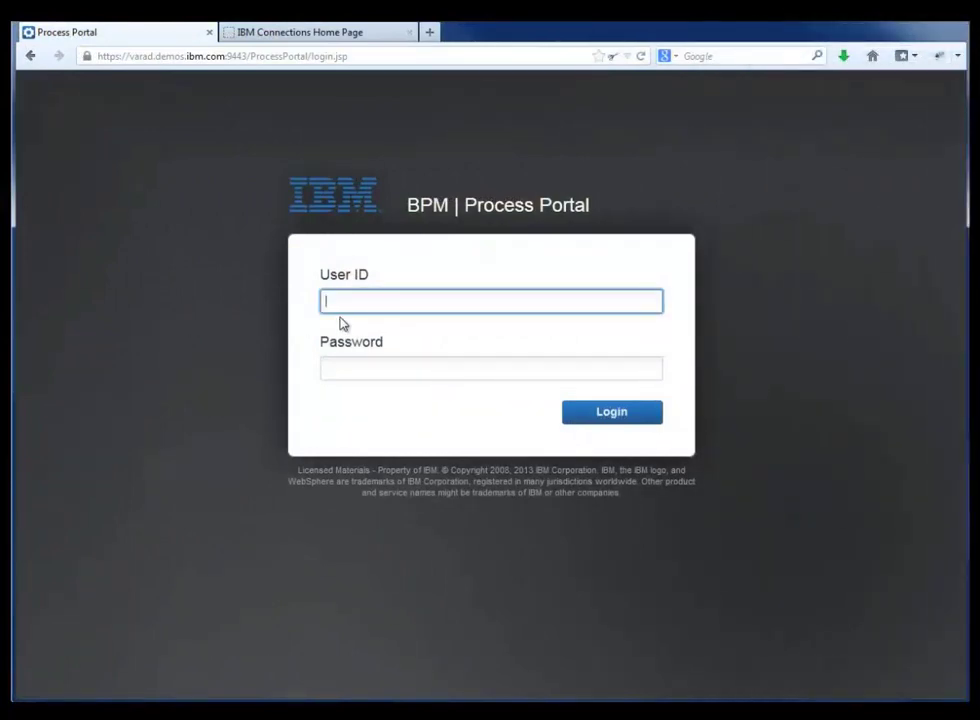
Step: Log in to Process Portal with the general manager's user ID and password
{"action": "type", "text": "dennis"}
{"action": "key", "text": "Tab"}
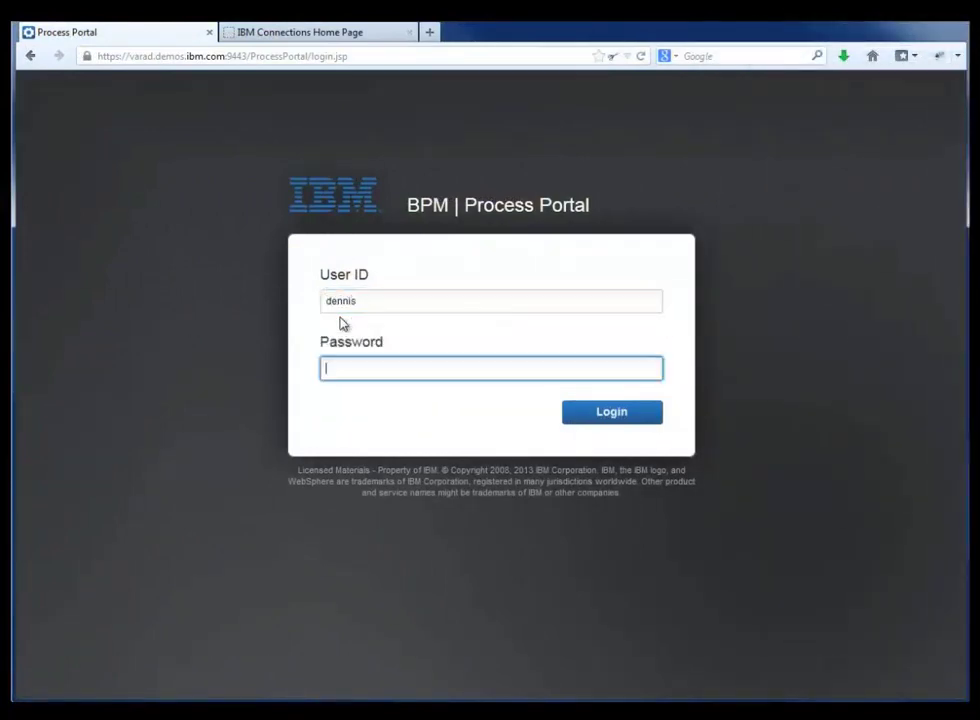
{"action": "type", "text": "passw0rd"}
{"action": "left_click", "coordinate": [603, 424]}
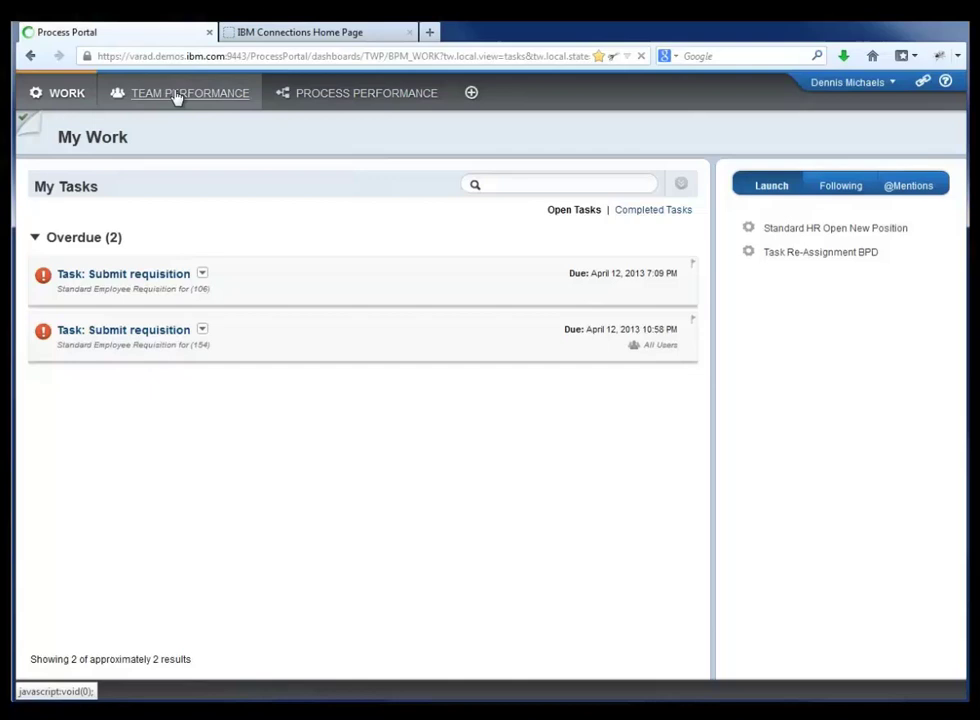
Step: Keep IBM Connections new-task notifications checked in User Profile, update the preferences, then log out
{"action": "left_click", "coordinate": [874, 83]}
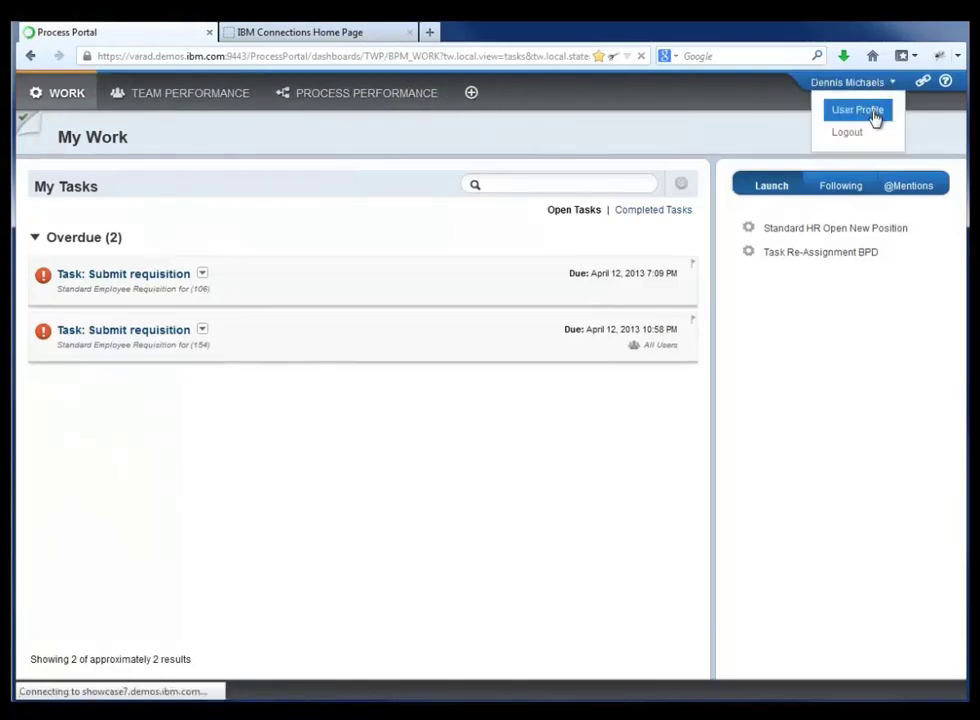
{"action": "left_click", "coordinate": [872, 112]}
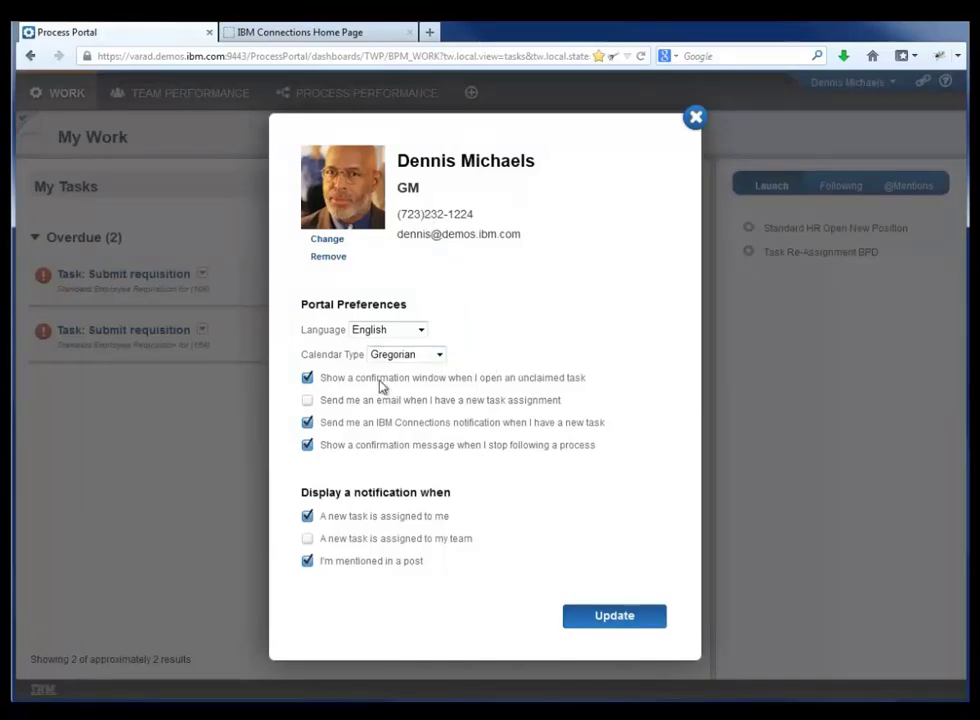
{"action": "left_click", "coordinate": [307, 422]}
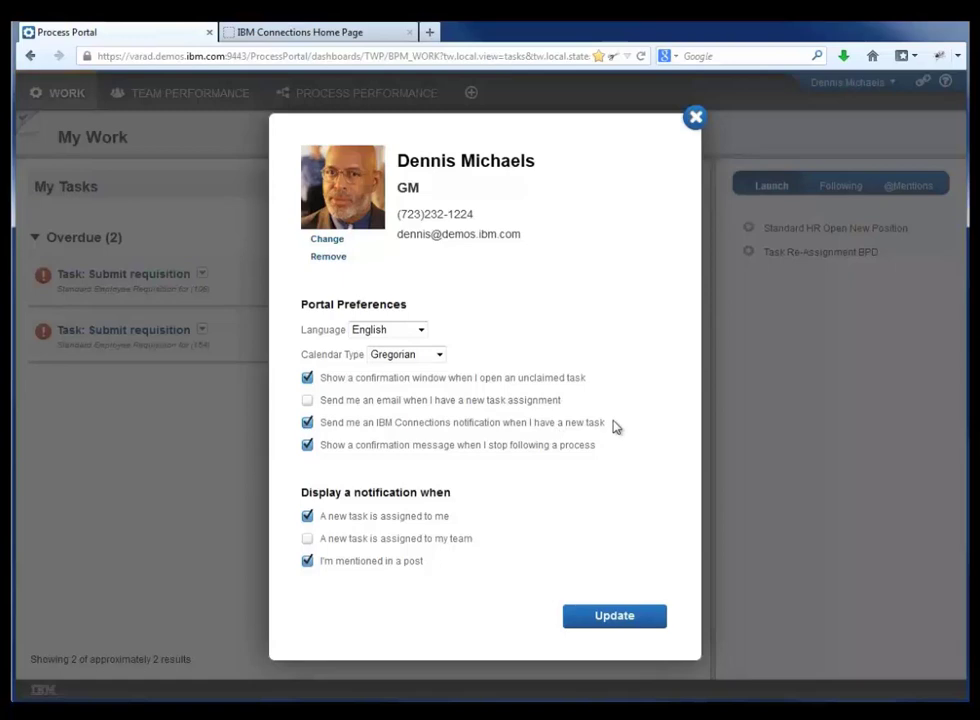
{"action": "left_click_drag", "start_coordinate": [610, 424], "coordinate": [319, 424]}
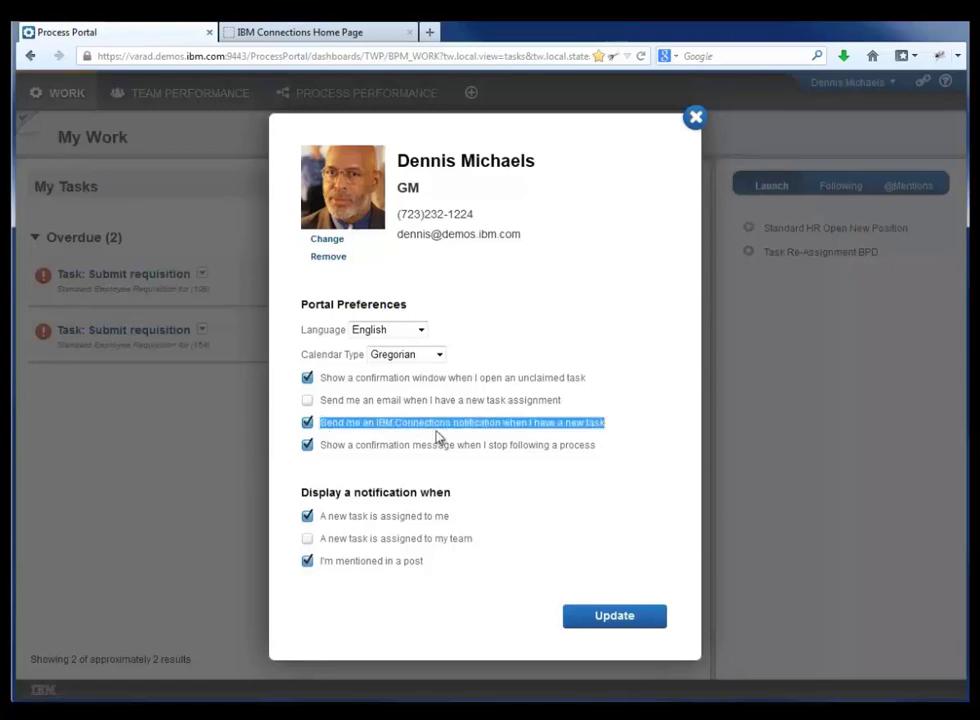
{"action": "left_click", "coordinate": [592, 617]}
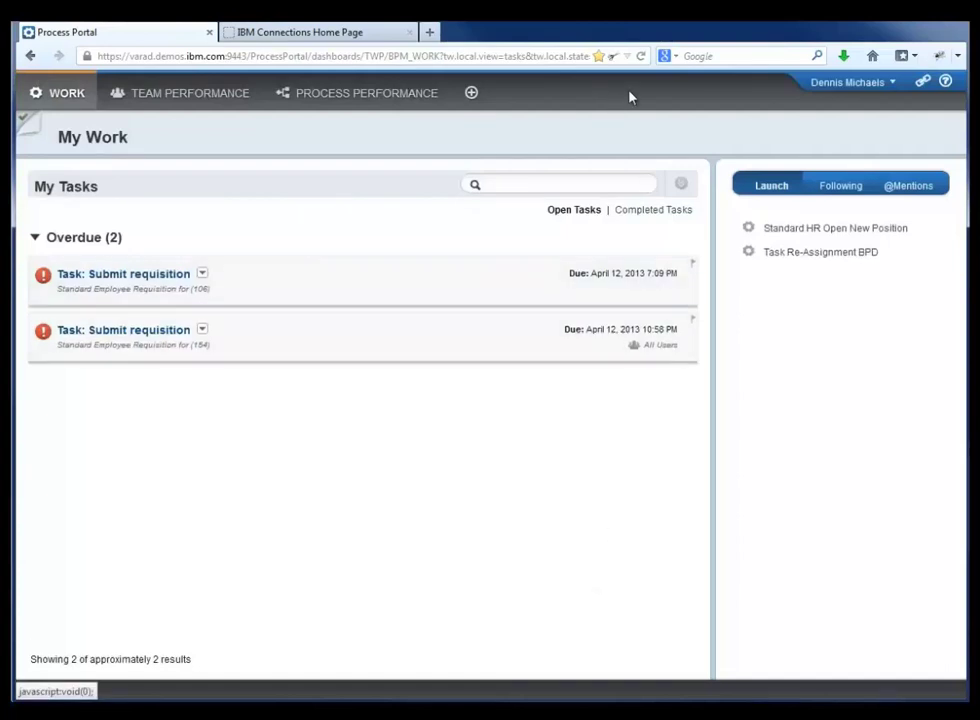
{"action": "left_click", "coordinate": [835, 86]}
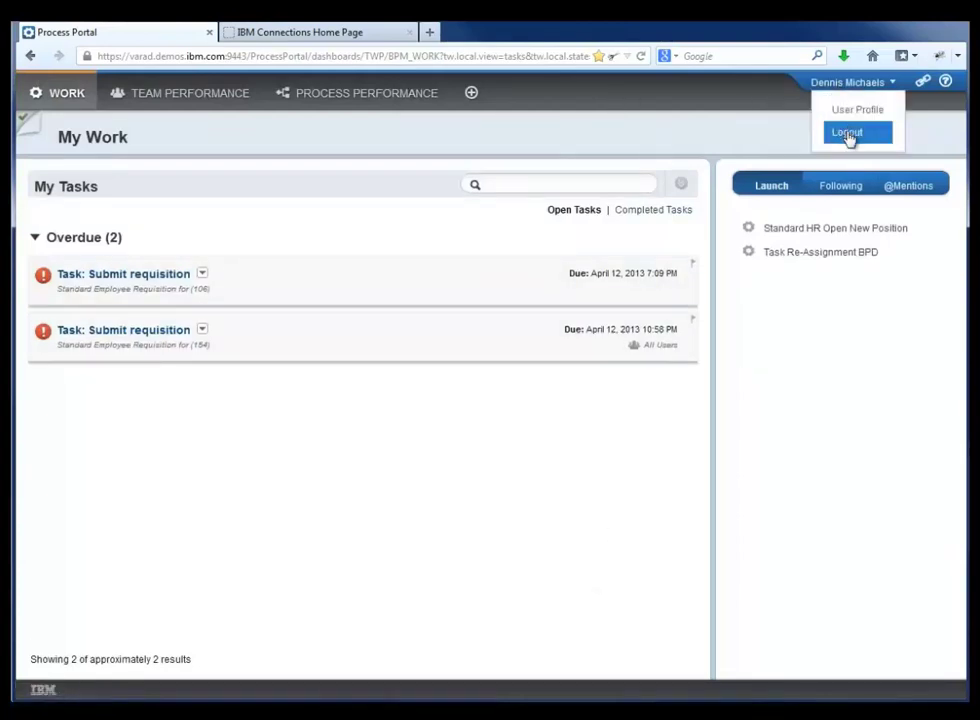
{"action": "left_click", "coordinate": [848, 136]}
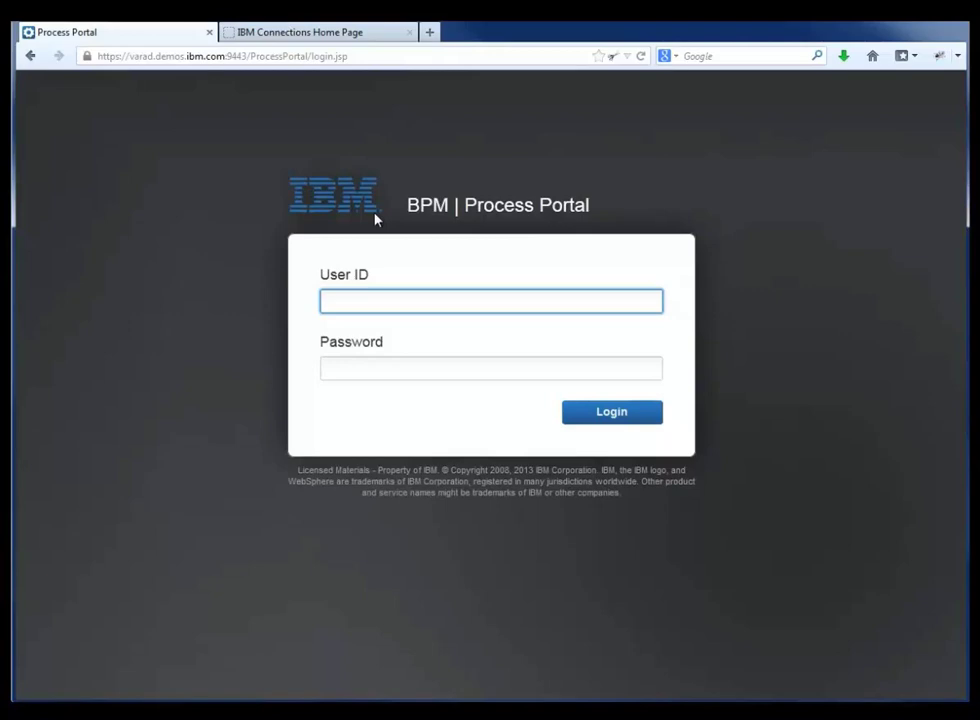
Step: Pick the hiring manager's user ID from the login autocomplete suggestions and move to the password
{"action": "type", "text": "de"}
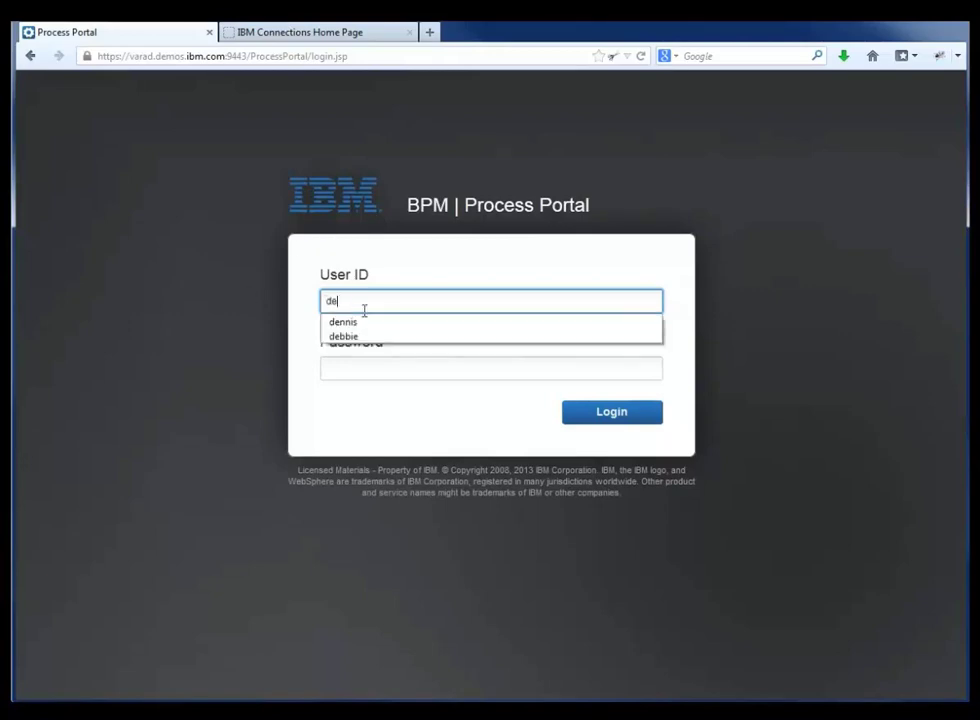
{"action": "key", "text": "Down"}
{"action": "key", "text": "Down"}
{"action": "key", "text": "Return"}
{"action": "key", "text": "Tab"}
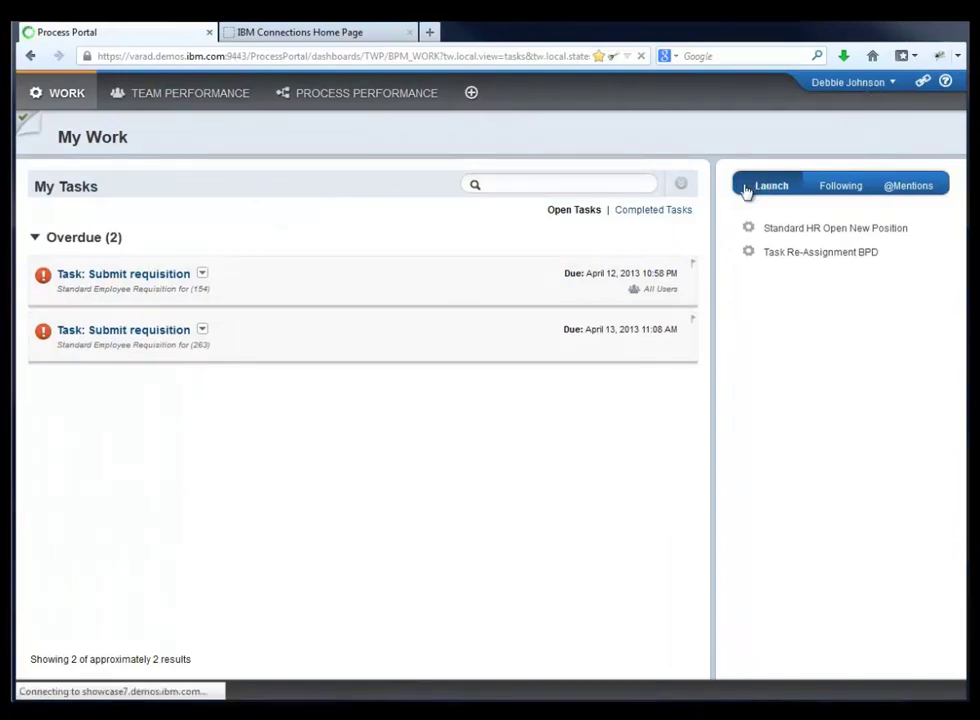
Step: Launch a Standard HR Open New Position requisition (number 1141), choose Full time status, and list experts
{"action": "left_click", "coordinate": [793, 233]}
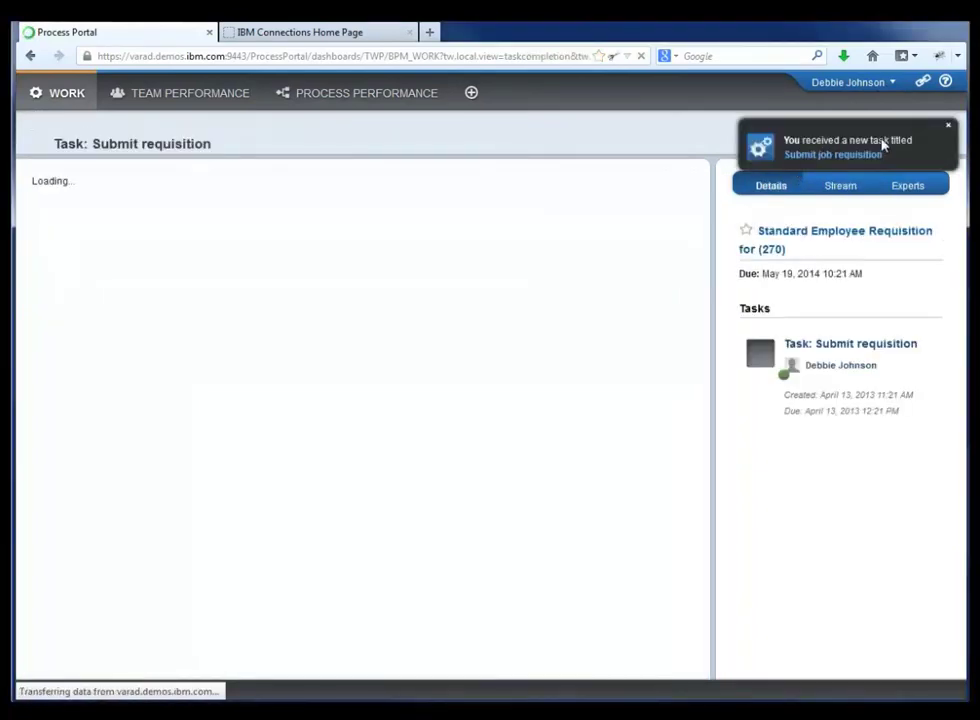
{"action": "left_click", "coordinate": [951, 130]}
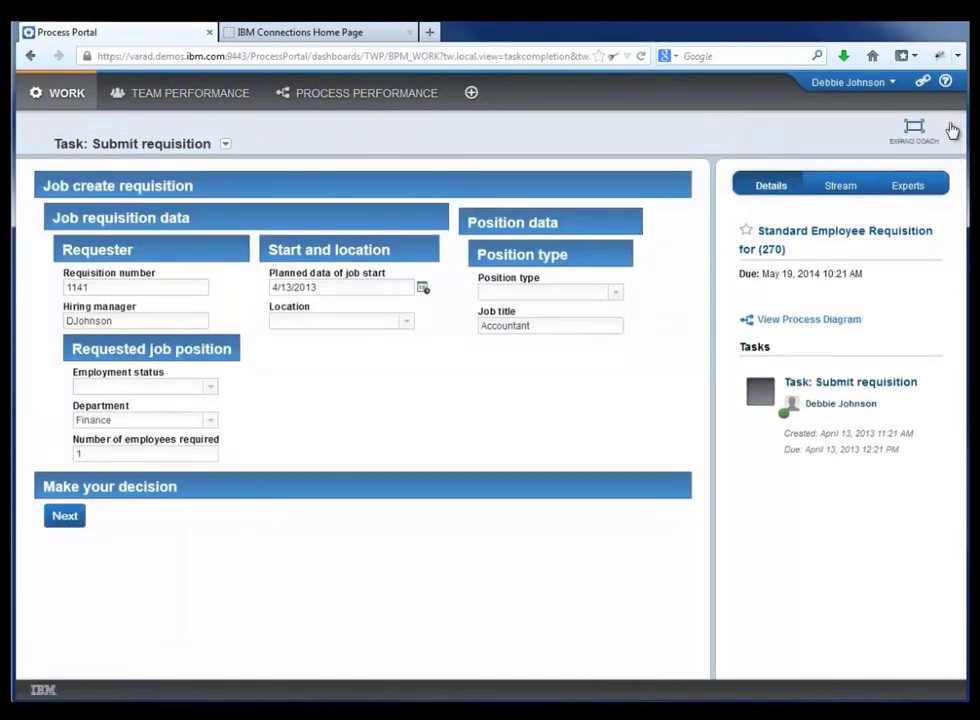
{"action": "left_click", "coordinate": [120, 284]}
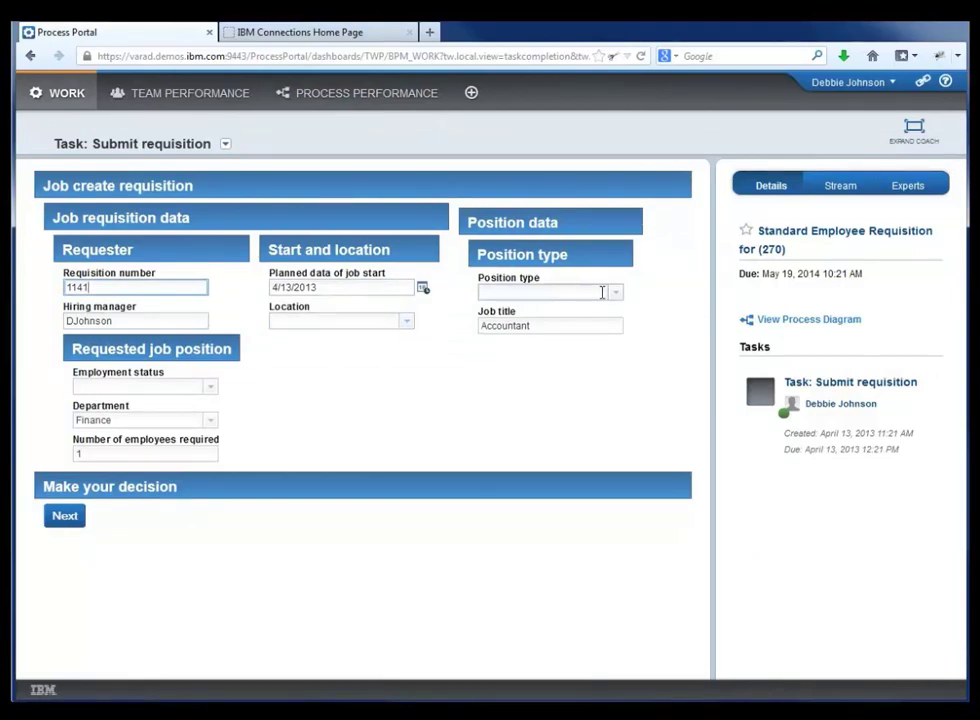
{"action": "left_click", "coordinate": [210, 388]}
{"action": "left_click", "coordinate": [195, 403]}
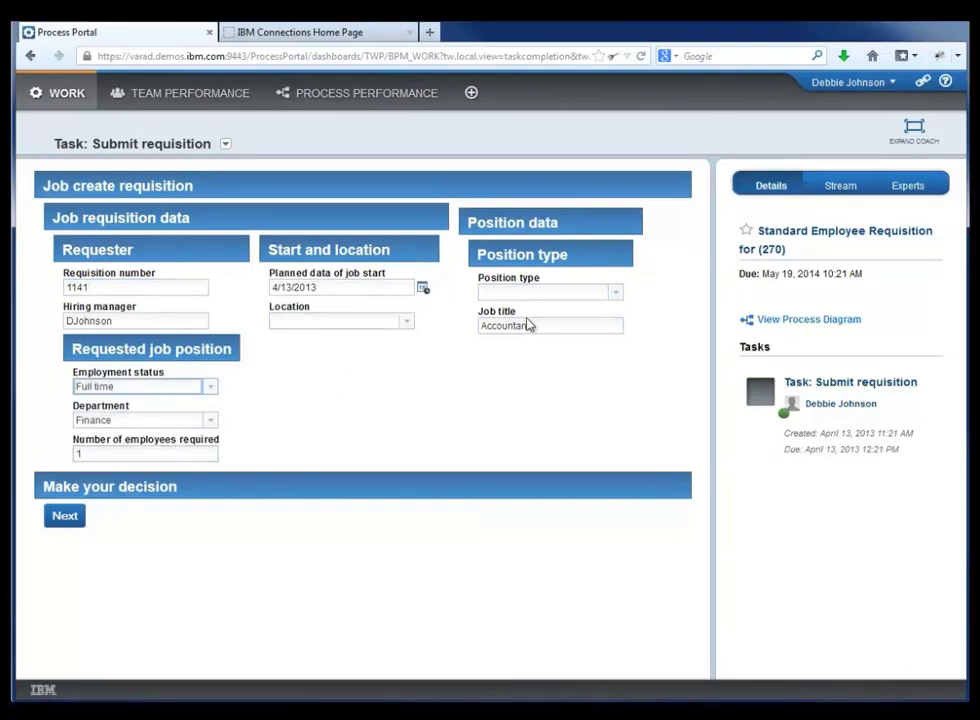
{"action": "left_click", "coordinate": [893, 190]}
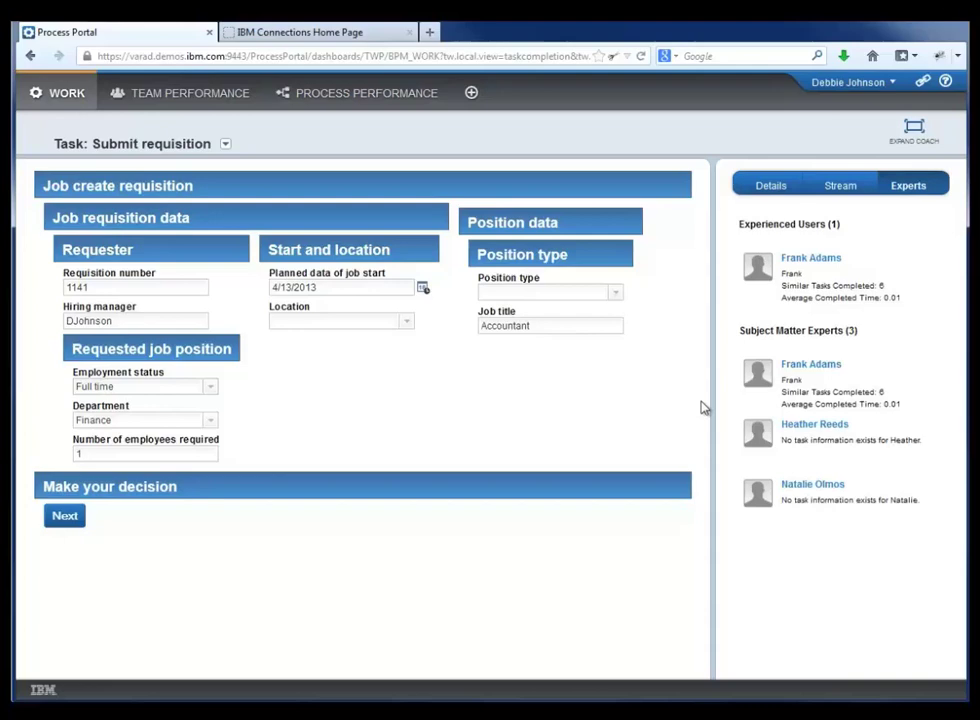
{"action": "left_click", "coordinate": [805, 278]}
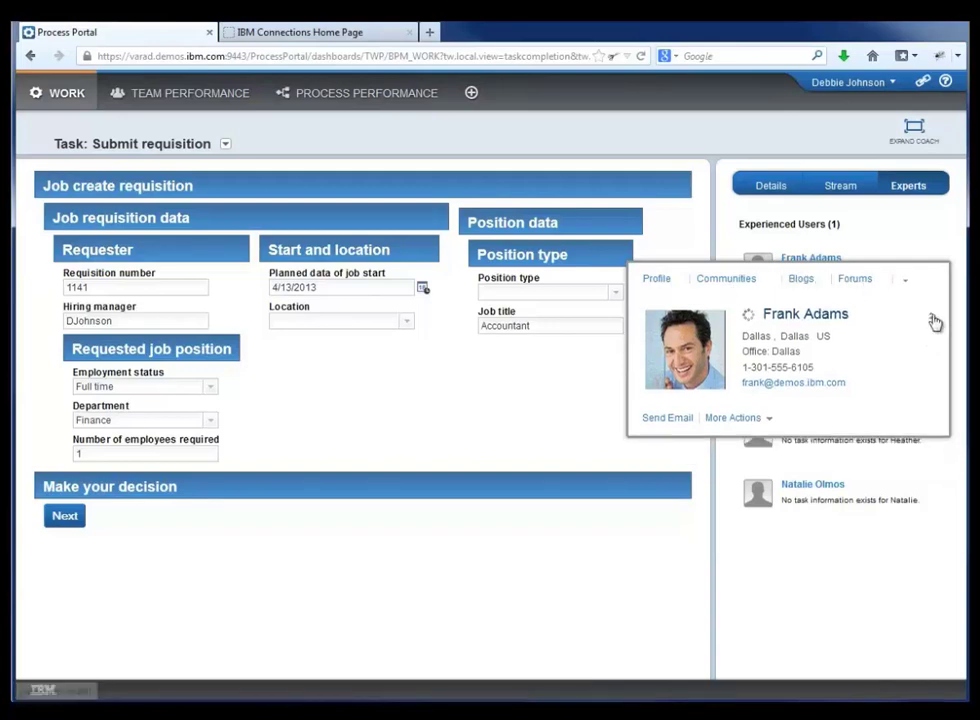
{"action": "left_click", "coordinate": [930, 340]}
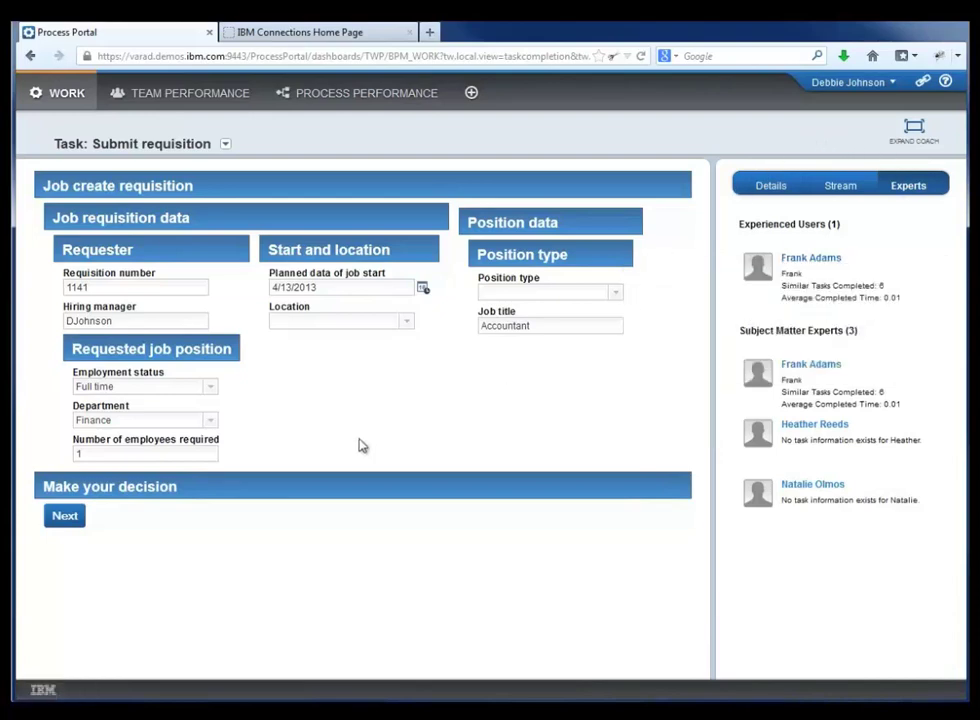
Step: Pick May 13, 2013 in the date picker, Atlanta as location and New as position type
{"action": "left_click", "coordinate": [423, 288]}
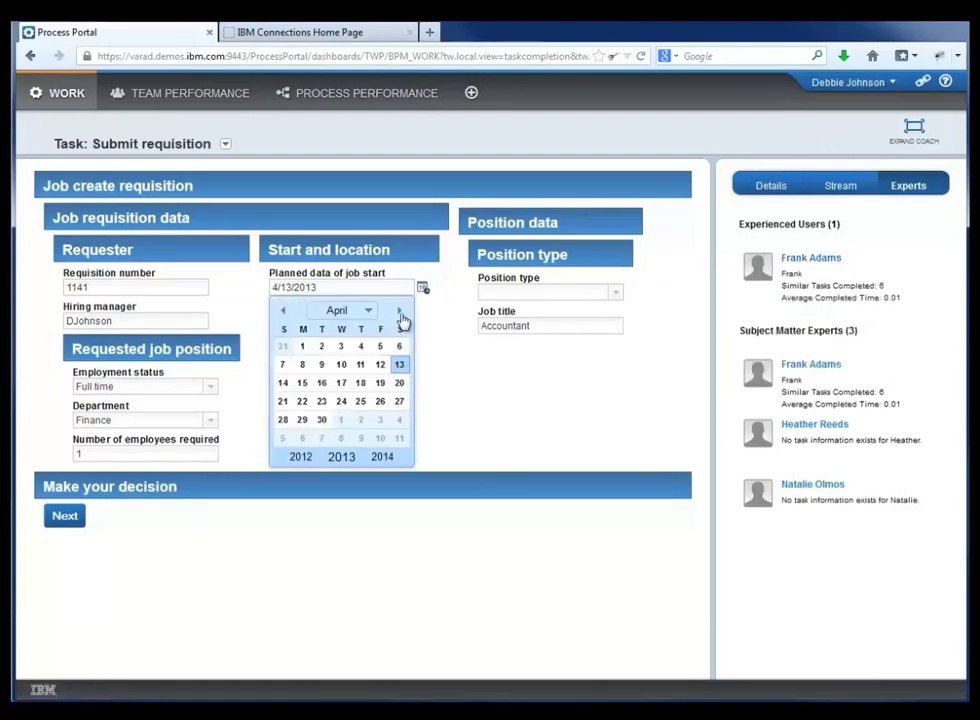
{"action": "left_click", "coordinate": [399, 311]}
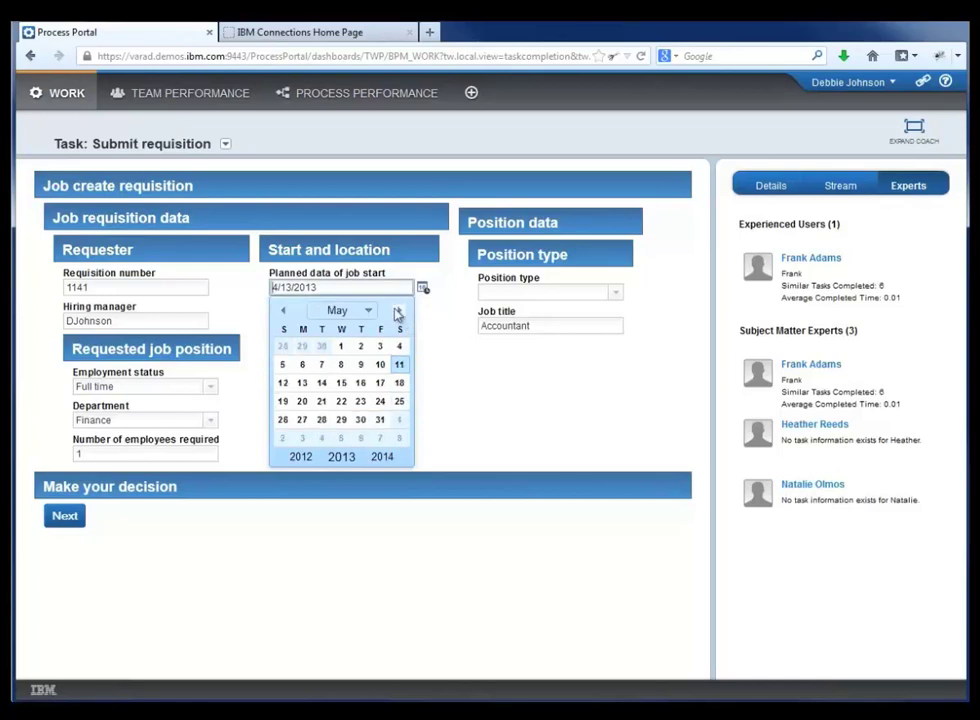
{"action": "left_click", "coordinate": [302, 384]}
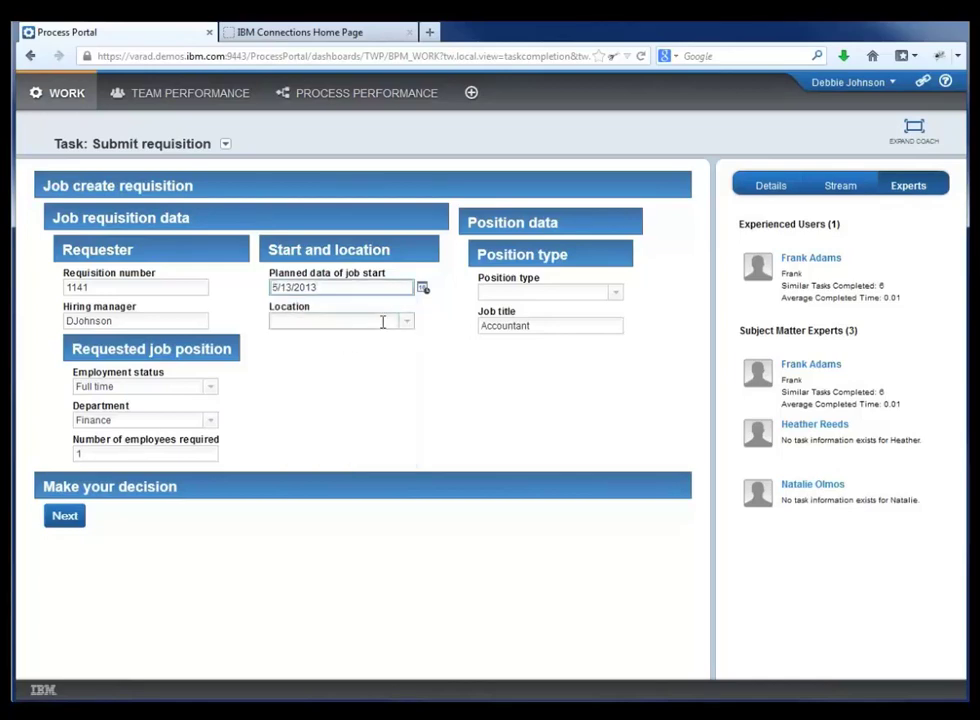
{"action": "left_click", "coordinate": [405, 321]}
{"action": "left_click", "coordinate": [376, 340]}
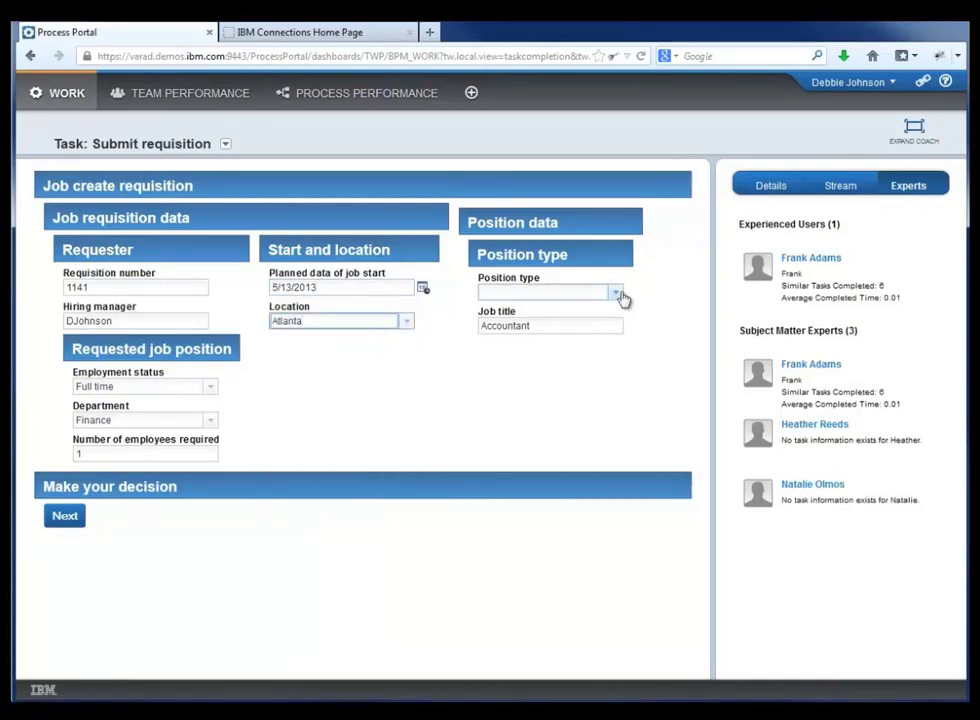
{"action": "left_click", "coordinate": [616, 292]}
{"action": "left_click", "coordinate": [556, 308]}
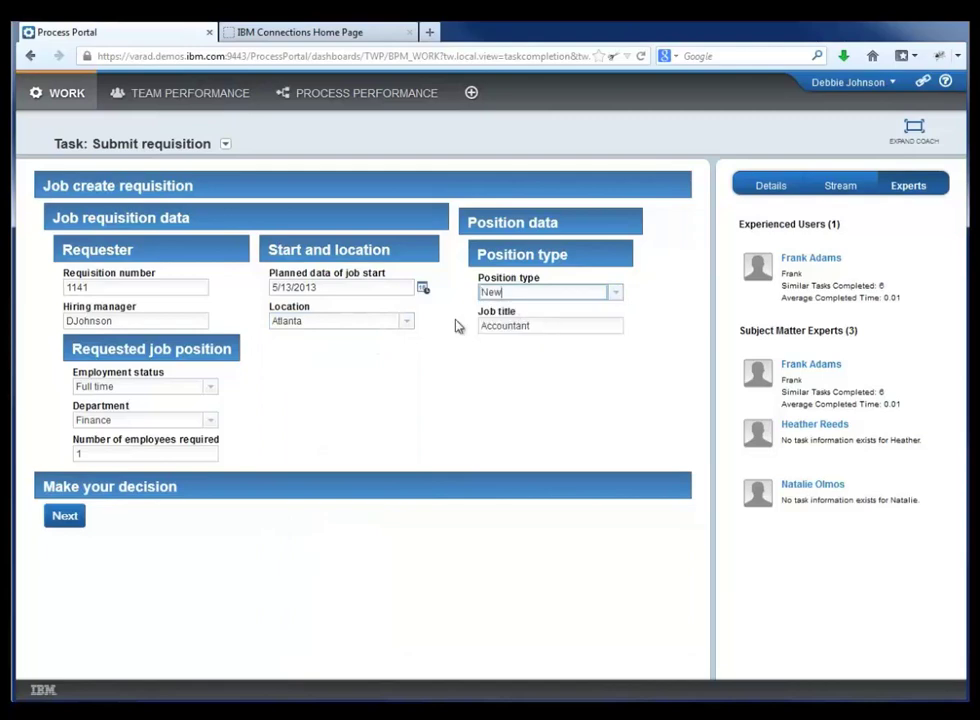
Step: Continue to the position confirmation and check the activity stream and task owner's business card
{"action": "left_click", "coordinate": [66, 518]}
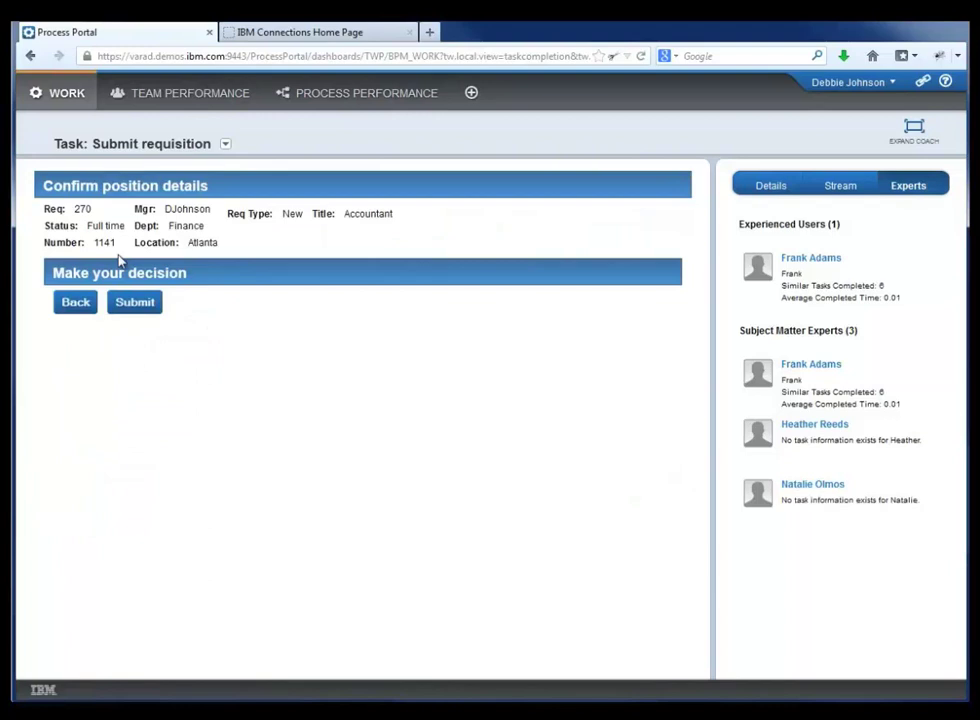
{"action": "left_click", "coordinate": [831, 187]}
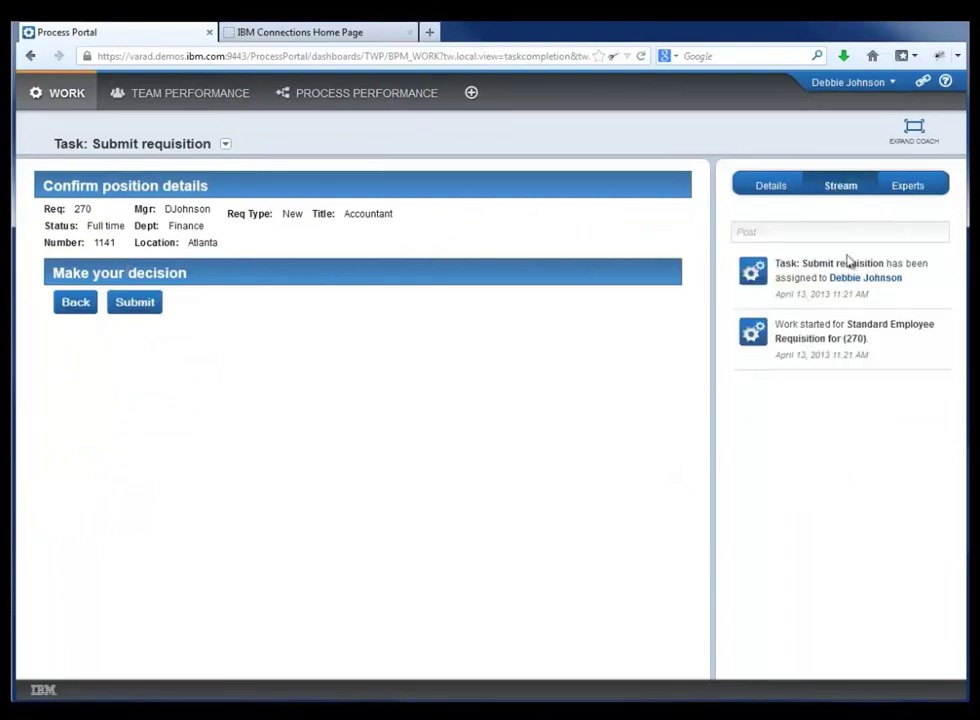
{"action": "left_click", "coordinate": [848, 298]}
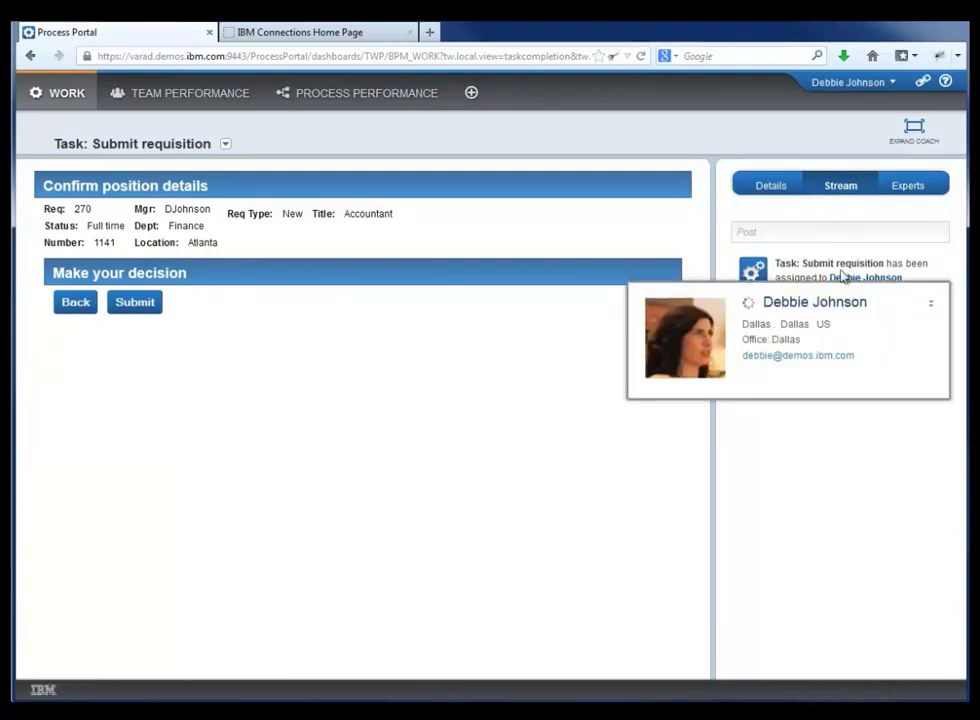
{"action": "left_click", "coordinate": [829, 233]}
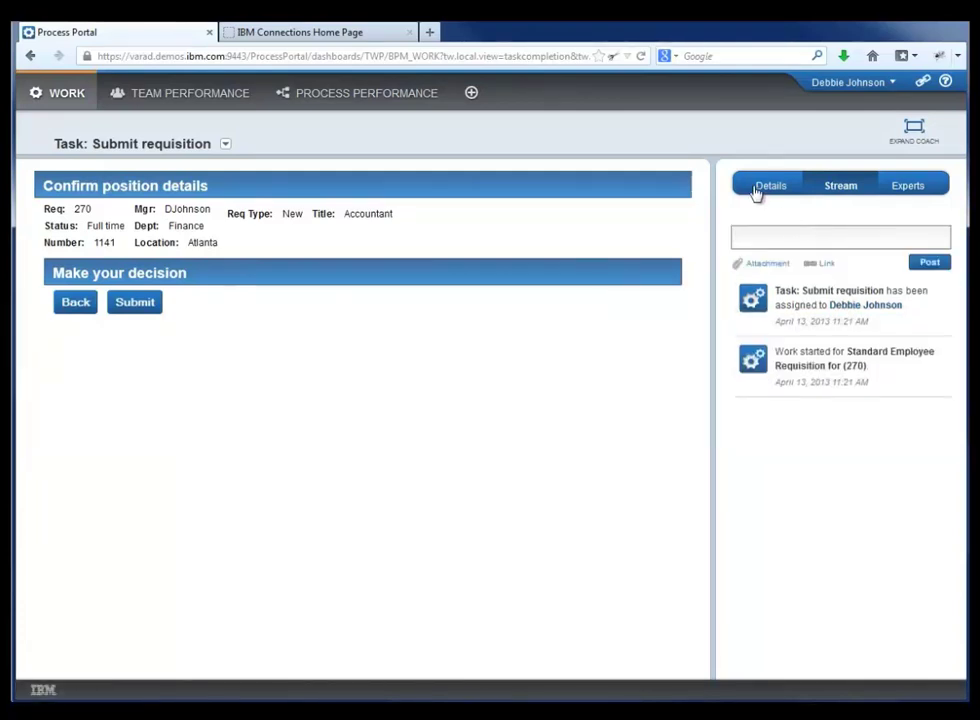
Step: Review requisition 270's Details tab and its process diagram
{"action": "left_click", "coordinate": [757, 190]}
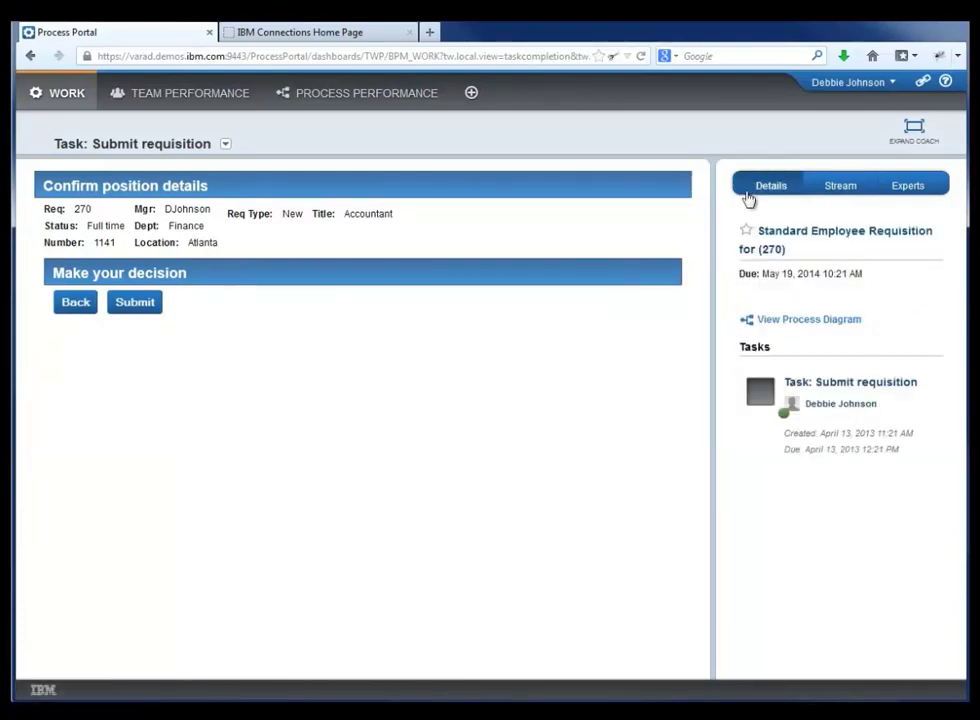
{"action": "left_click", "coordinate": [779, 325]}
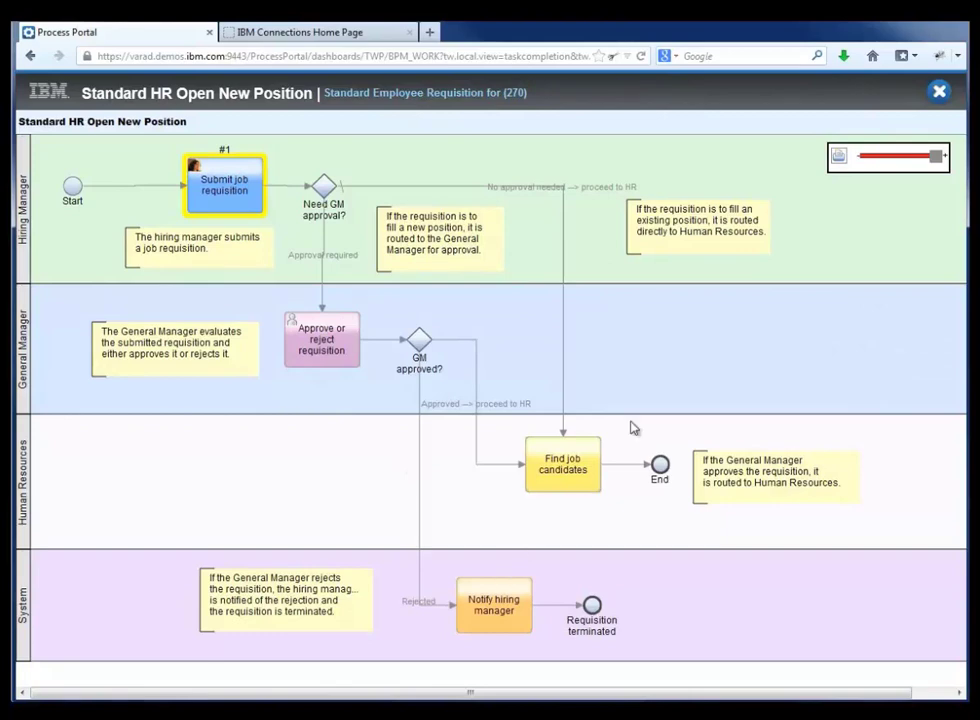
{"action": "left_click", "coordinate": [939, 92]}
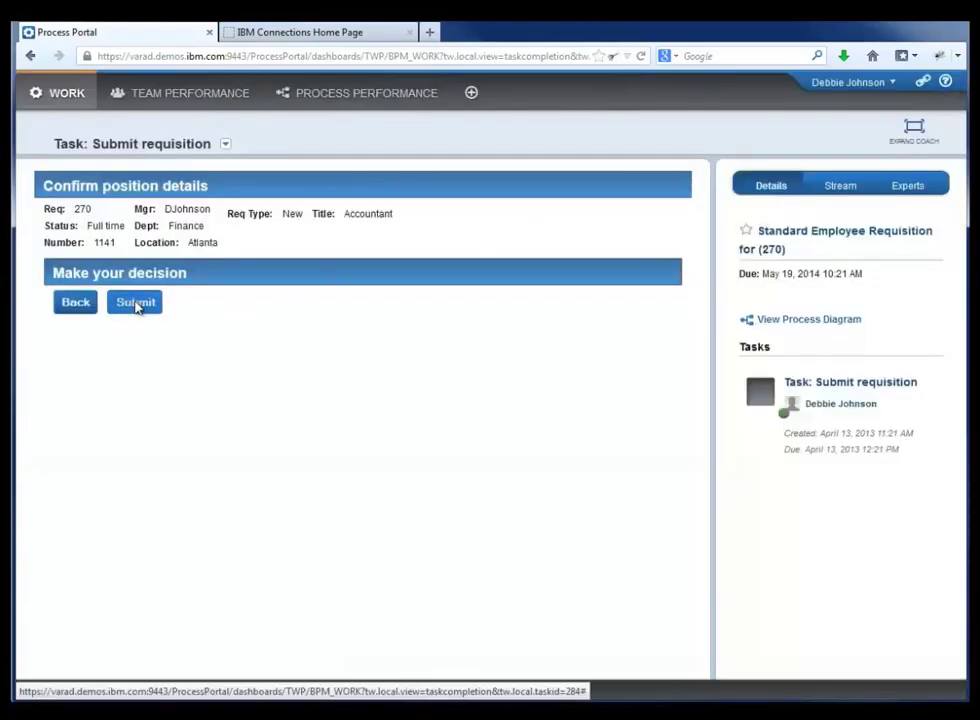
Step: Submit the confirmed requisition and glance at the IBM Connections home page
{"action": "left_click", "coordinate": [137, 304]}
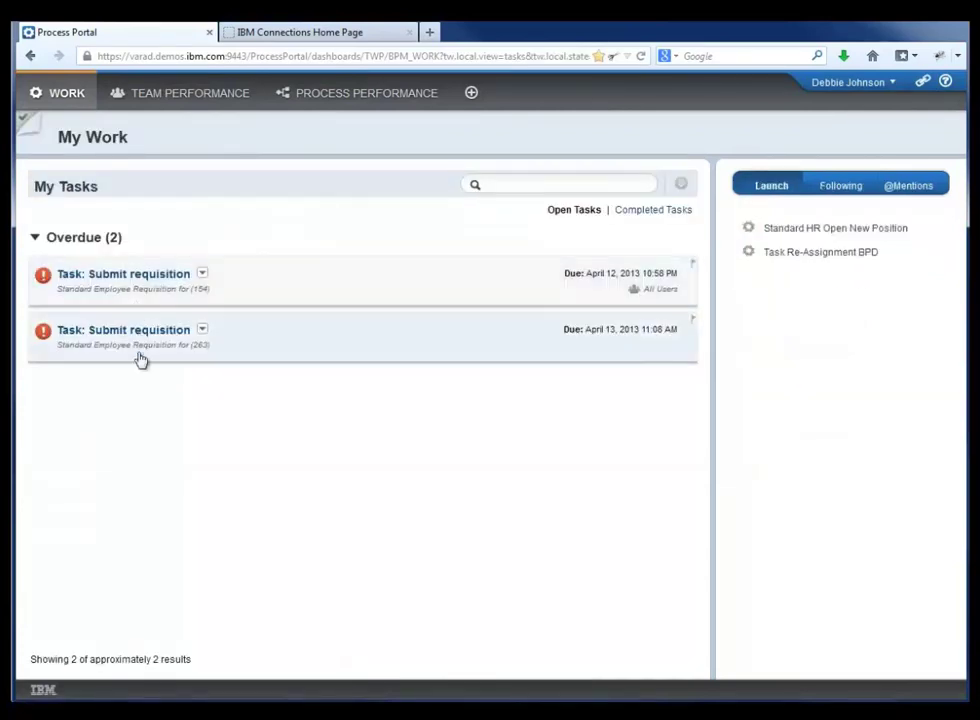
{"action": "left_click", "coordinate": [304, 33]}
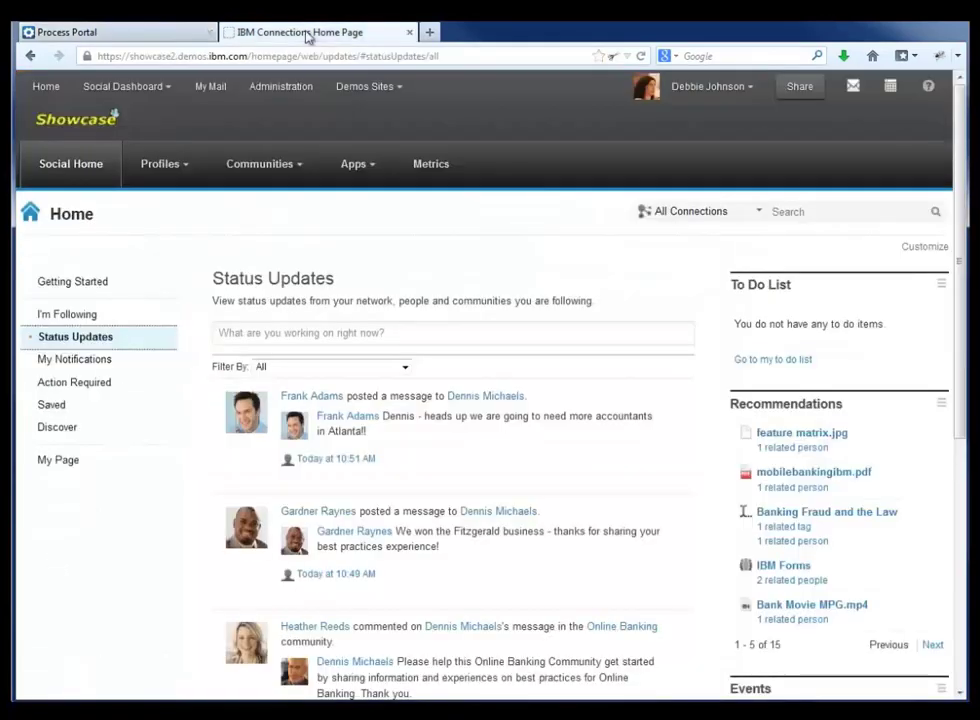
{"action": "left_click", "coordinate": [682, 88]}
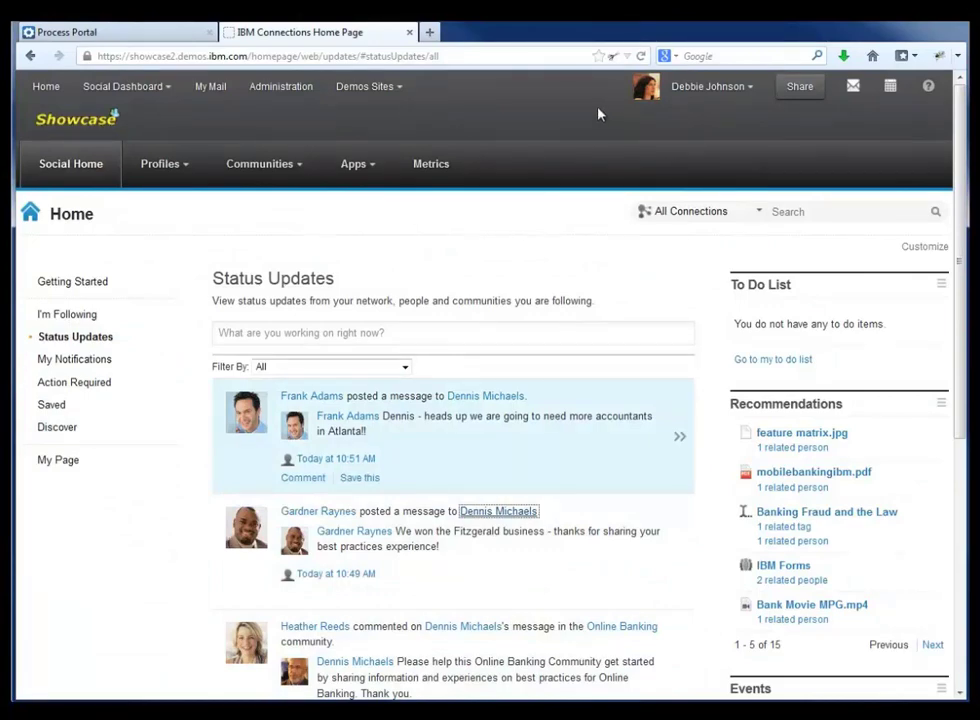
Step: Return to the Process Portal task list and log out
{"action": "left_click", "coordinate": [147, 33]}
{"action": "left_click", "coordinate": [825, 86]}
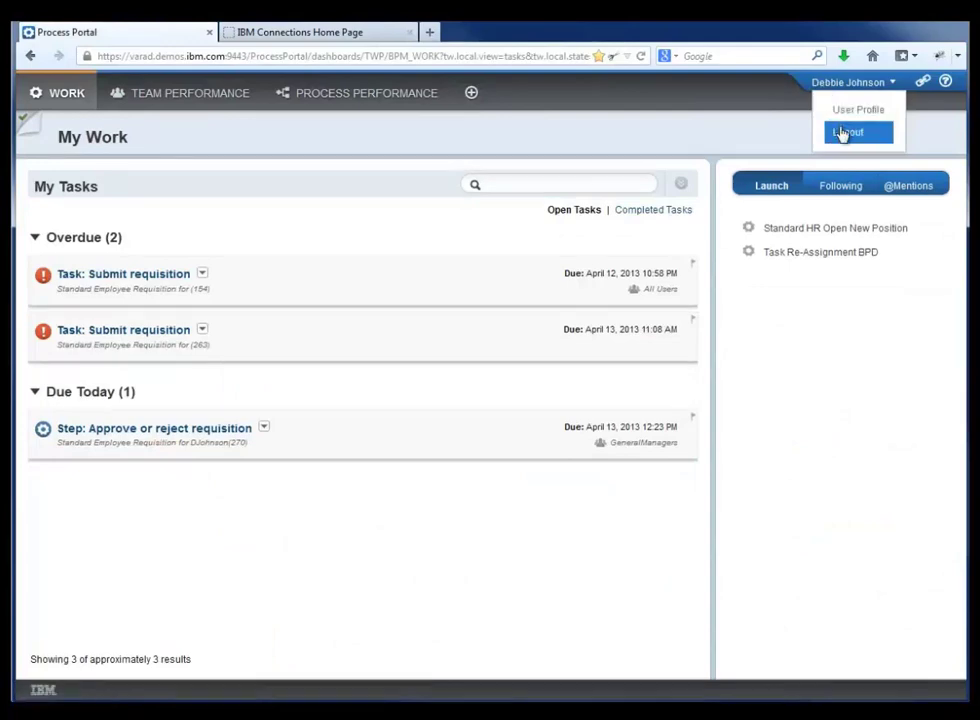
{"action": "left_click", "coordinate": [842, 131]}
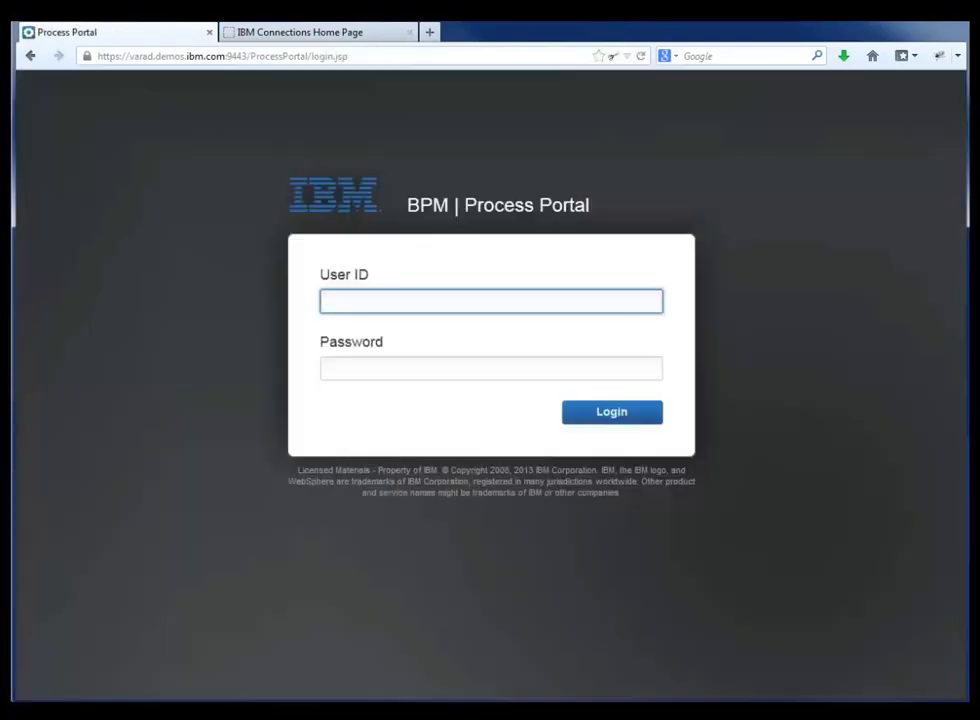
Step: Log in to IBM Connections using the manager's saved user name from autocomplete
{"action": "key", "text": "ctrl+Tab"}
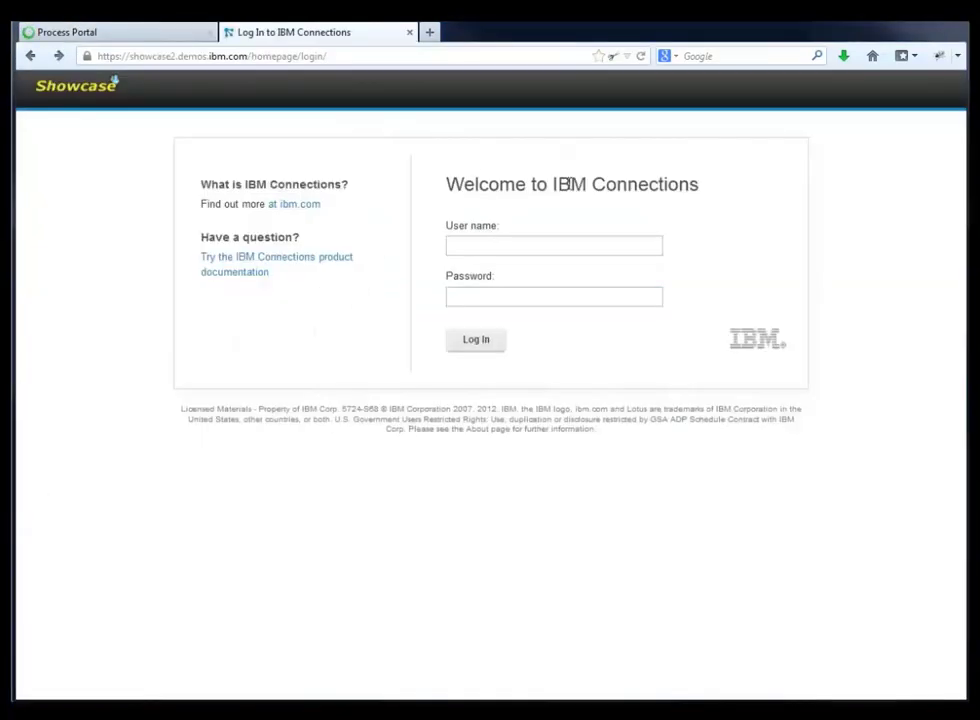
{"action": "left_click", "coordinate": [527, 248]}
{"action": "type", "text": "d"}
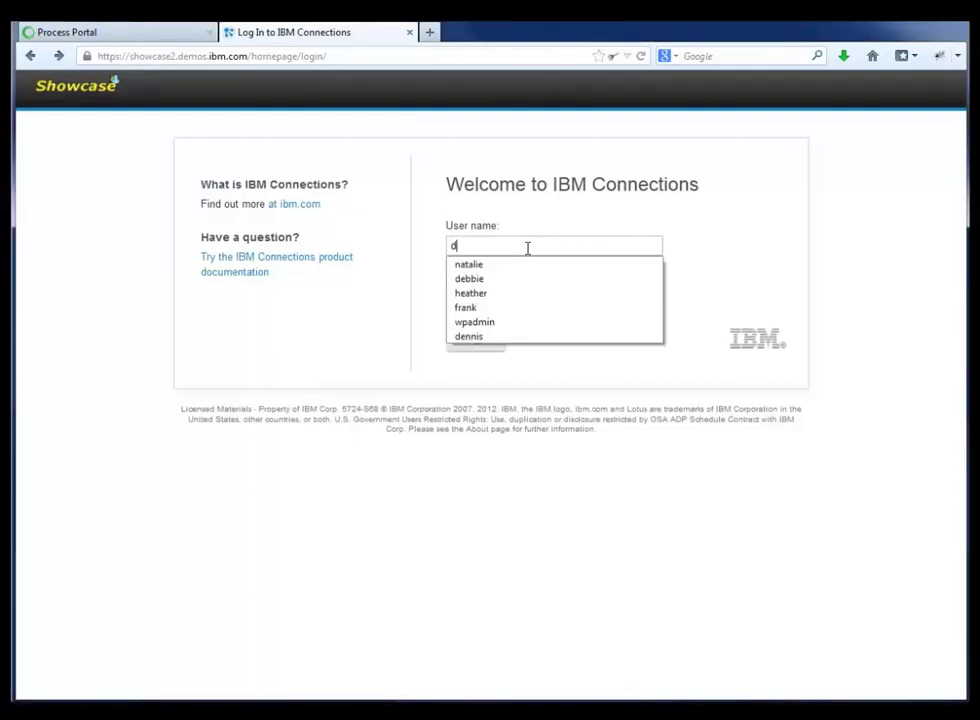
{"action": "type", "text": "en"}
{"action": "left_click", "coordinate": [516, 265]}
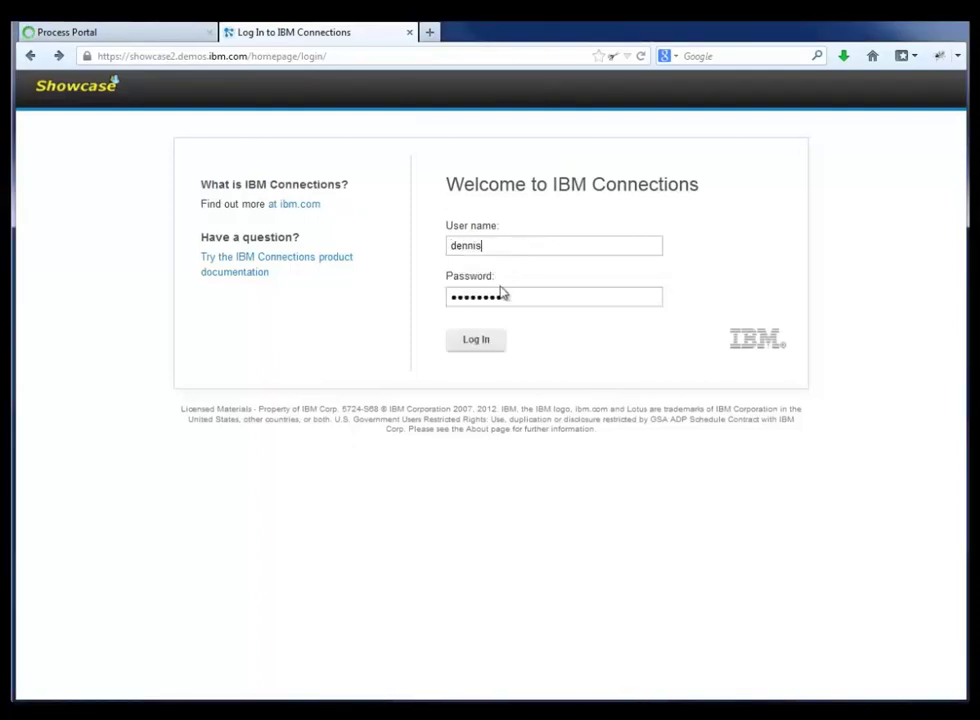
{"action": "left_click", "coordinate": [478, 341]}
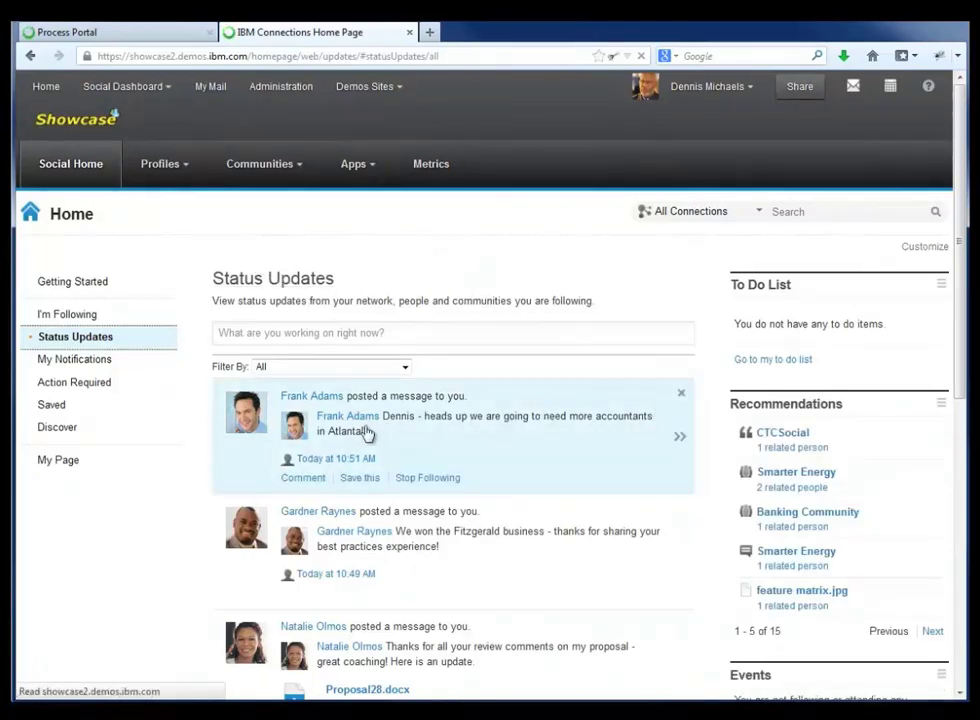
Step: Scroll the Home page updates, then switch to I'm Following to see requisition 270's approval task
{"action": "left_click", "coordinate": [312, 396]}
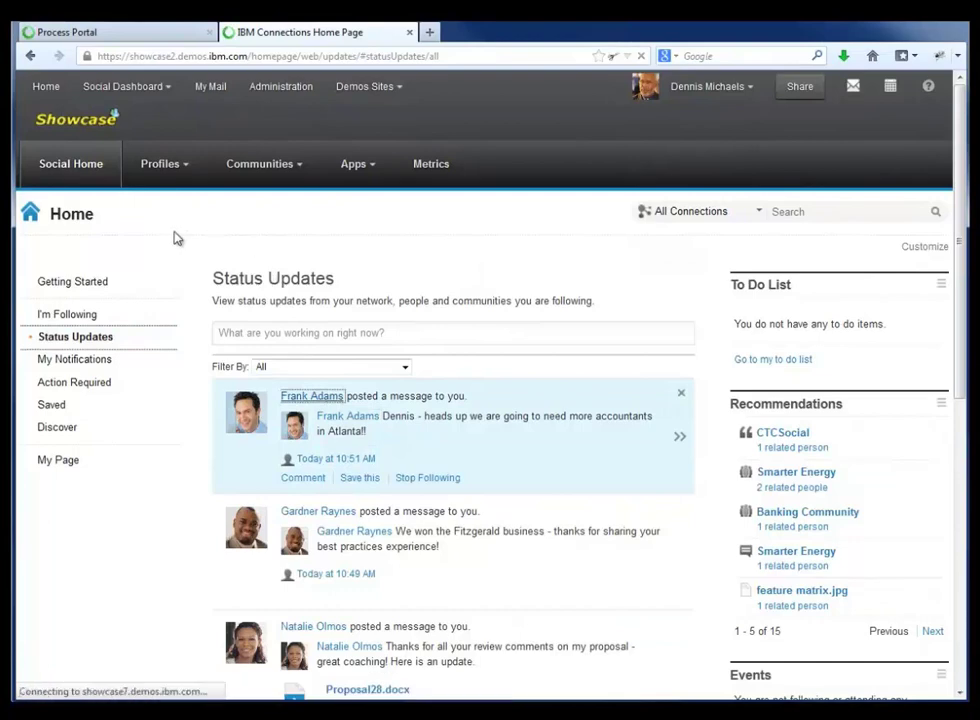
{"action": "scroll", "coordinate": [582, 516], "scroll_direction": "down", "scroll_amount": 2}
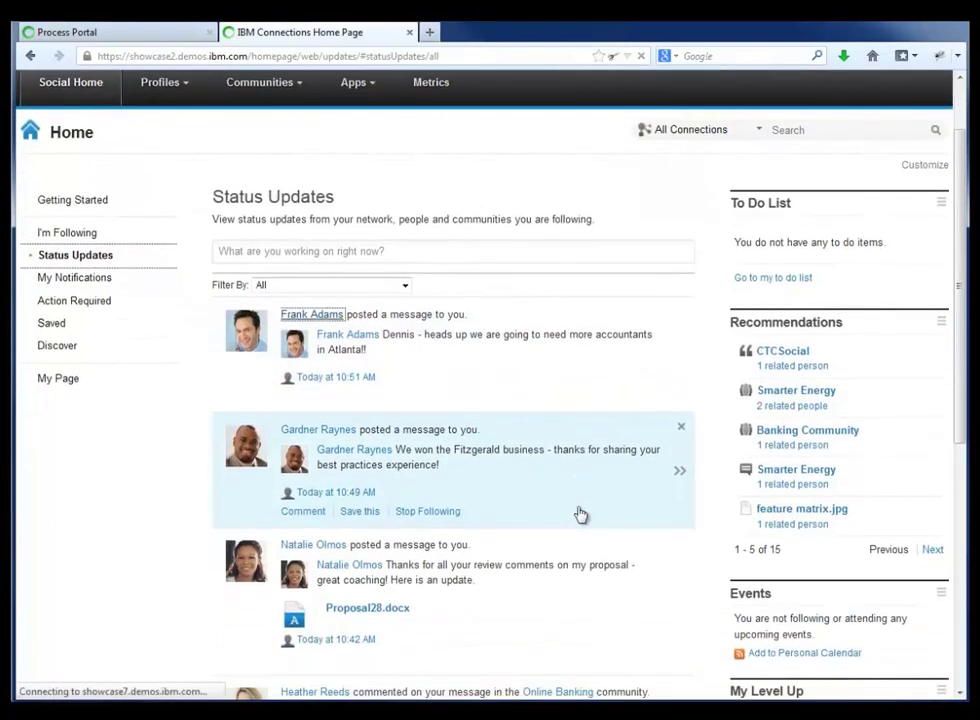
{"action": "scroll", "coordinate": [581, 515], "scroll_direction": "down", "scroll_amount": 1}
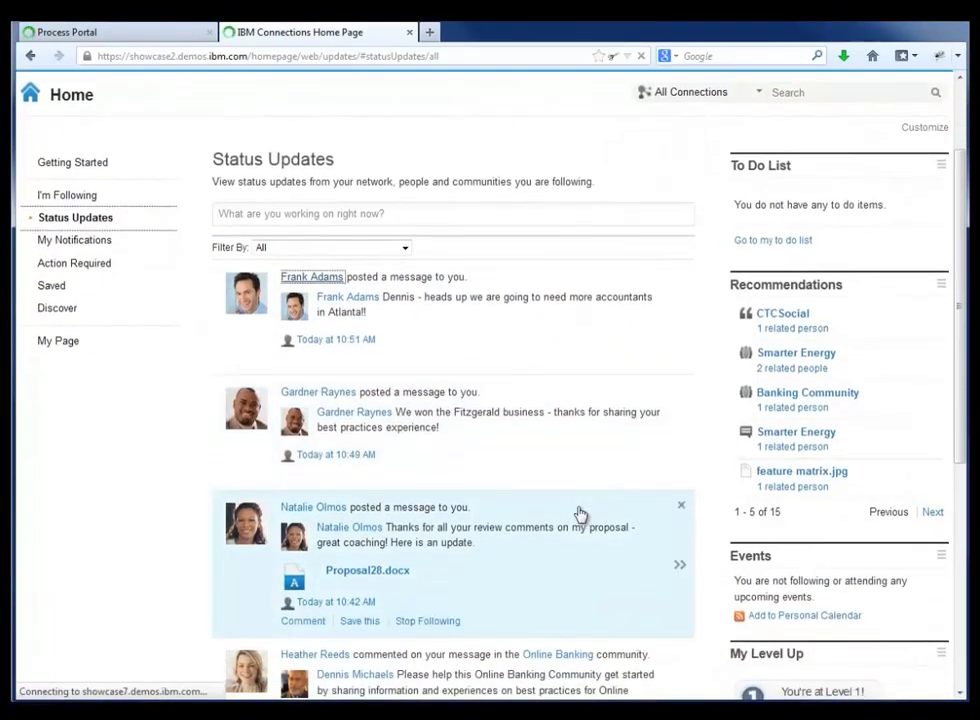
{"action": "scroll", "coordinate": [581, 515], "scroll_direction": "up", "scroll_amount": 1}
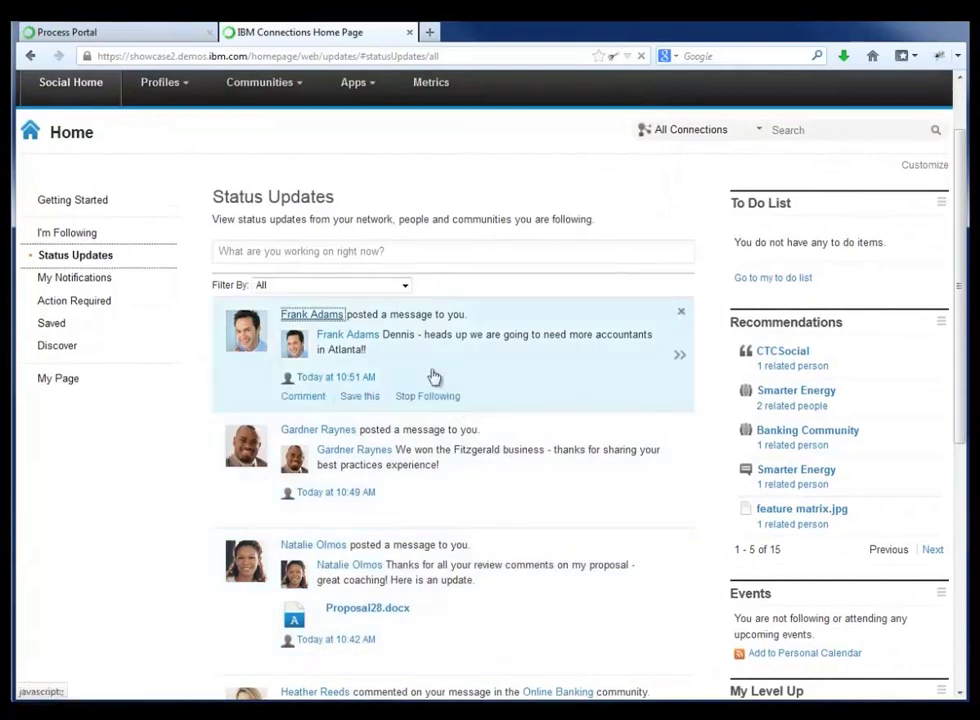
{"action": "scroll", "coordinate": [285, 238], "scroll_direction": "up", "scroll_amount": 2}
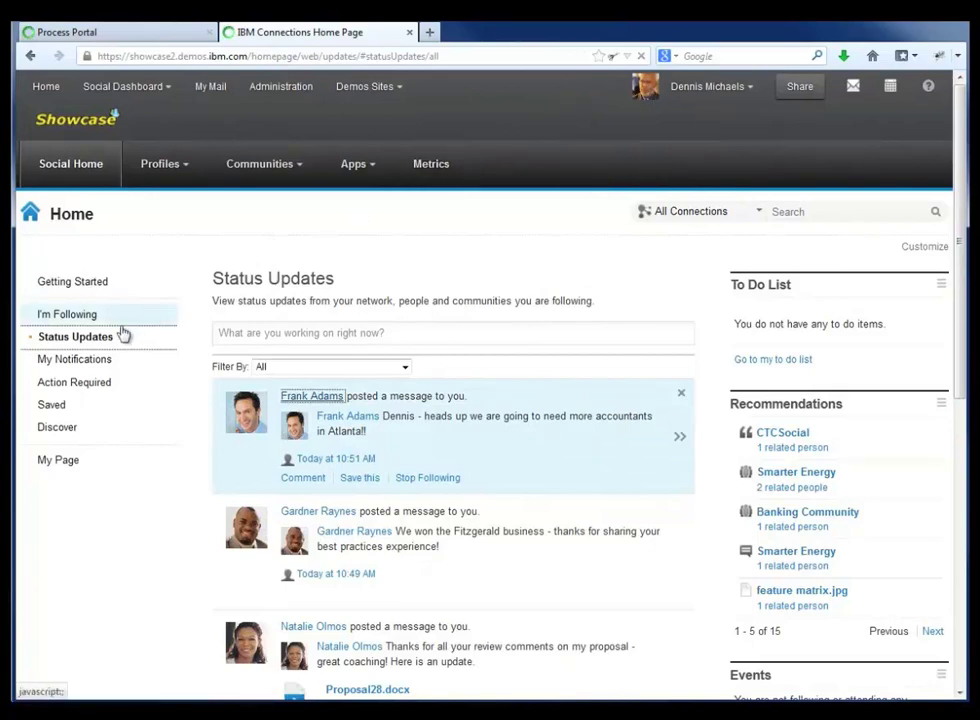
{"action": "left_click", "coordinate": [77, 314]}
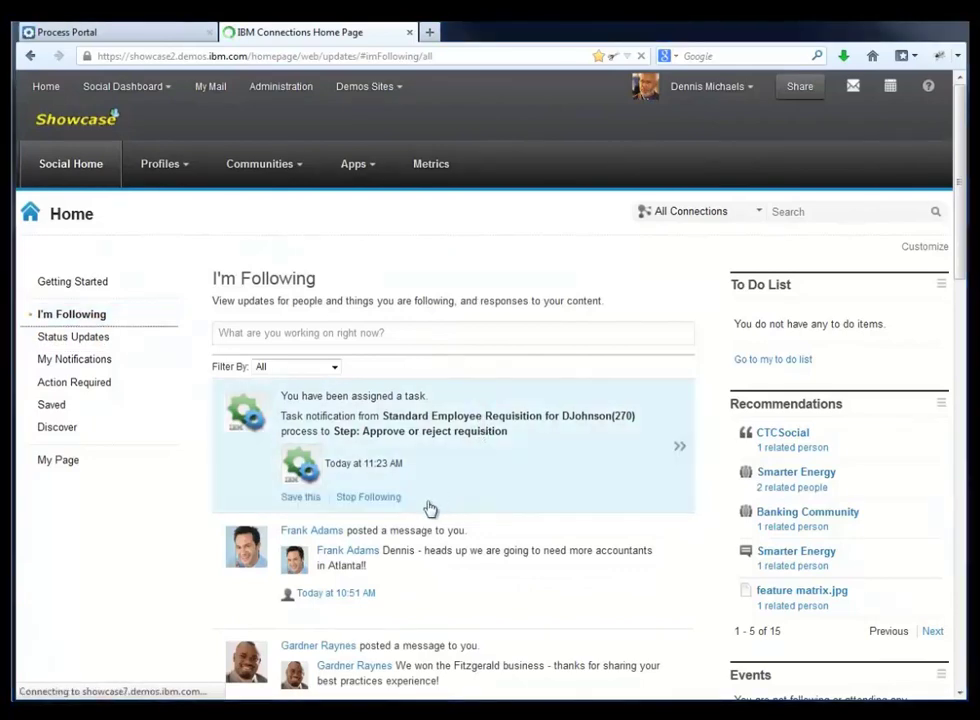
Step: Open the Job Approval task notification for requisition 270 and claim the task
{"action": "left_click", "coordinate": [470, 425]}
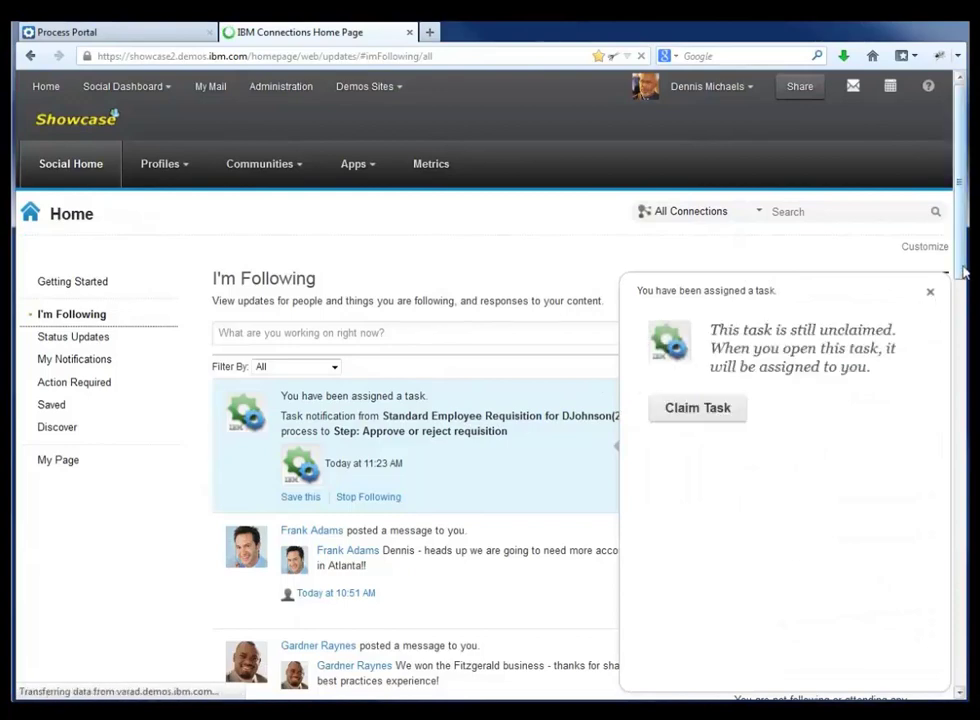
{"action": "scroll", "coordinate": [928, 313], "scroll_direction": "down", "scroll_amount": 2}
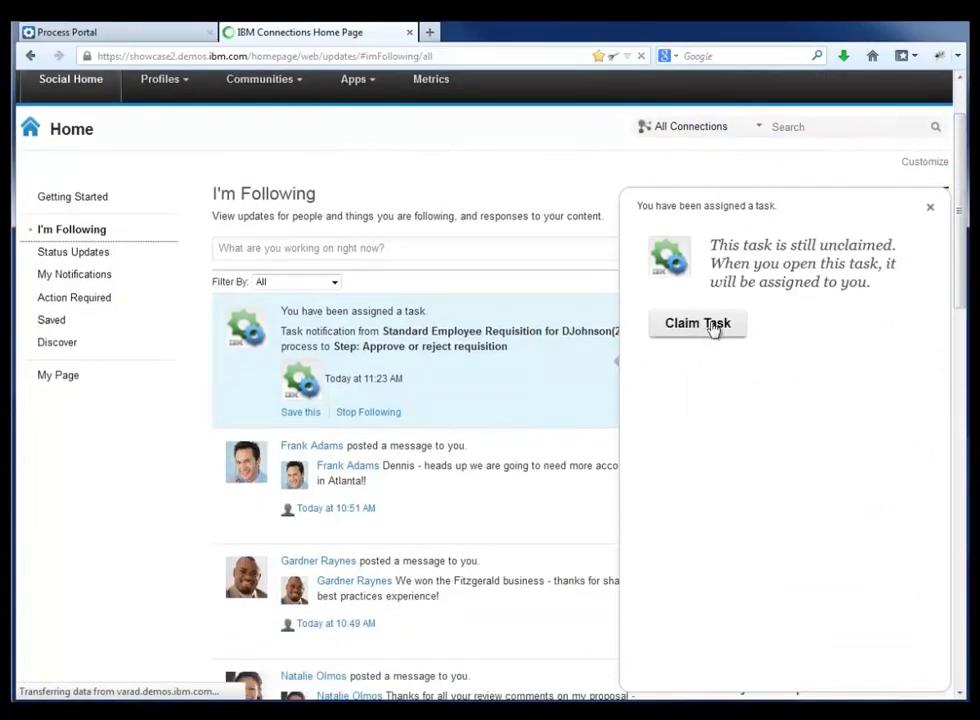
{"action": "left_click", "coordinate": [713, 324]}
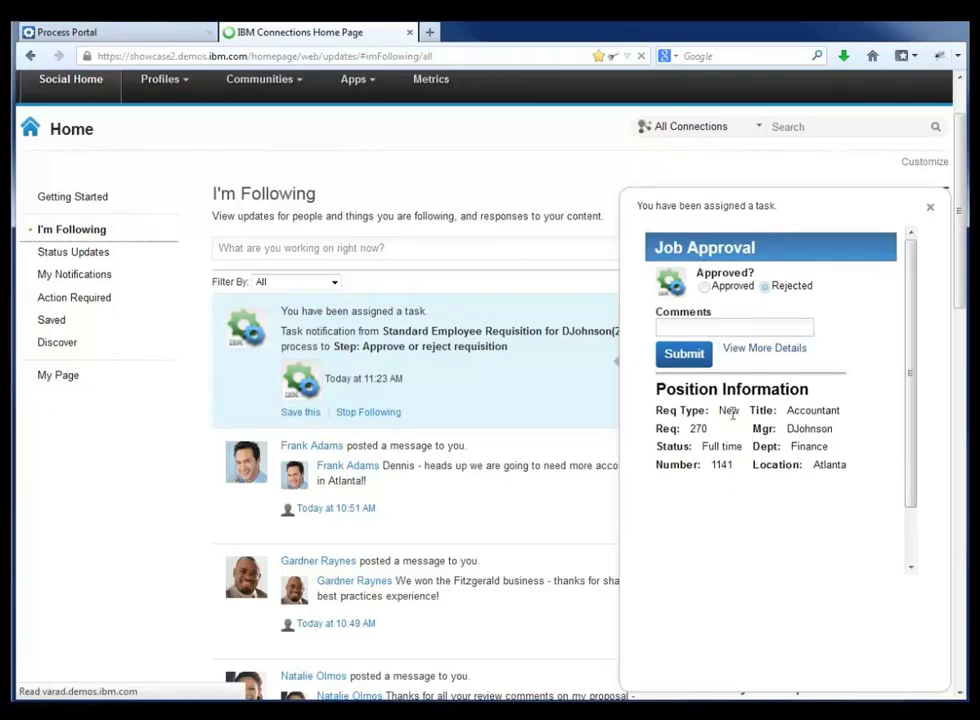
Step: Submit the approval with the comment 'Let's accelerate this' and close the task panel
{"action": "left_click", "coordinate": [675, 323]}
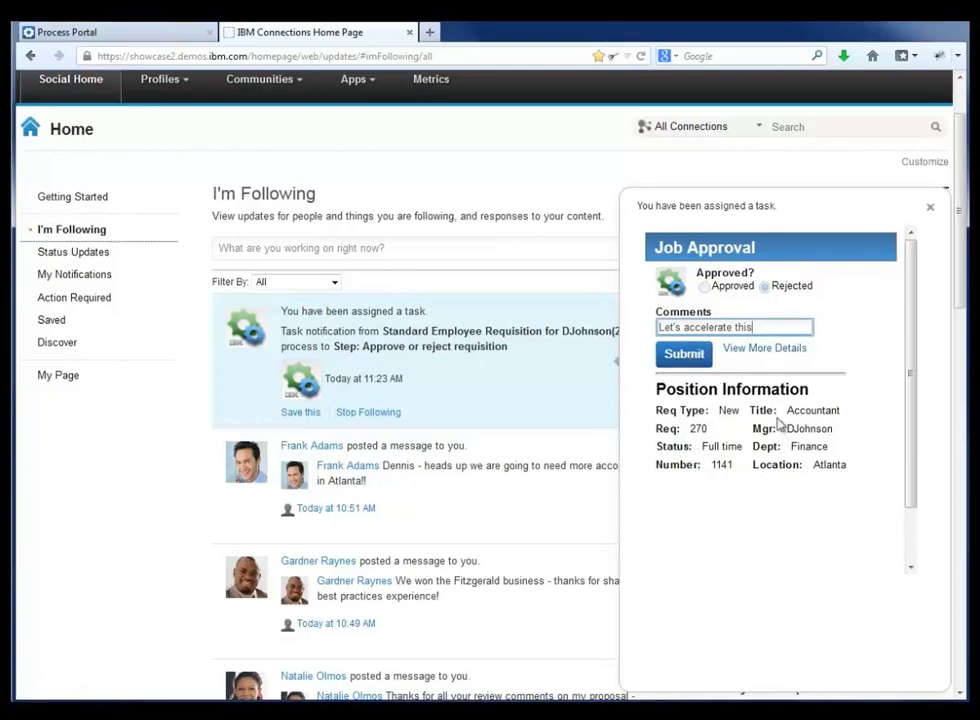
{"action": "left_click", "coordinate": [686, 355]}
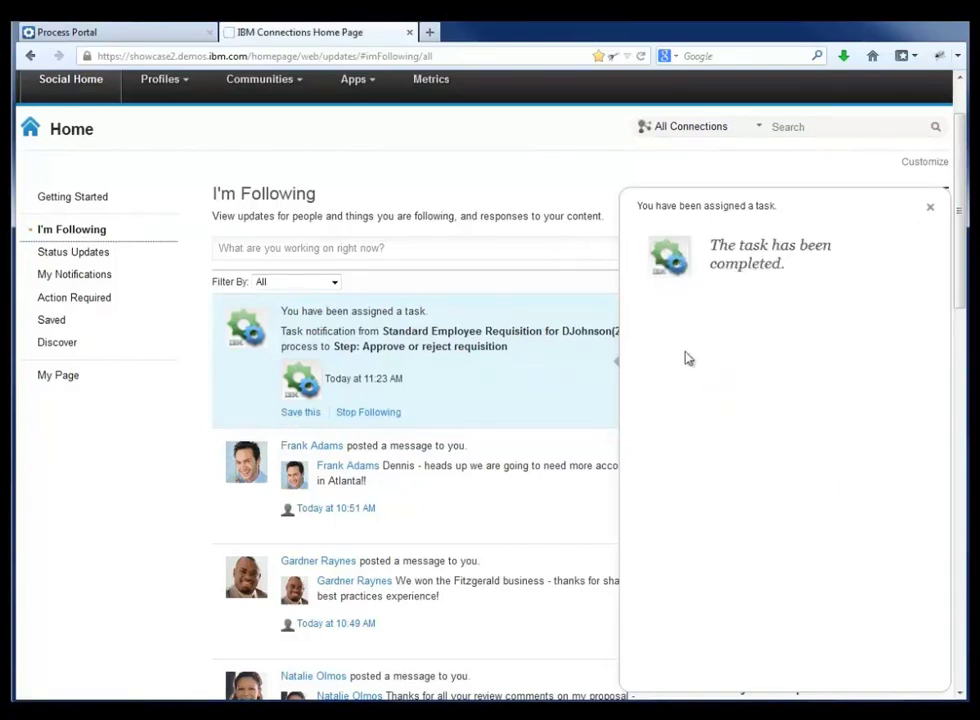
{"action": "left_click", "coordinate": [930, 207]}
{"action": "scroll", "coordinate": [635, 385], "scroll_direction": "down", "scroll_amount": 2}
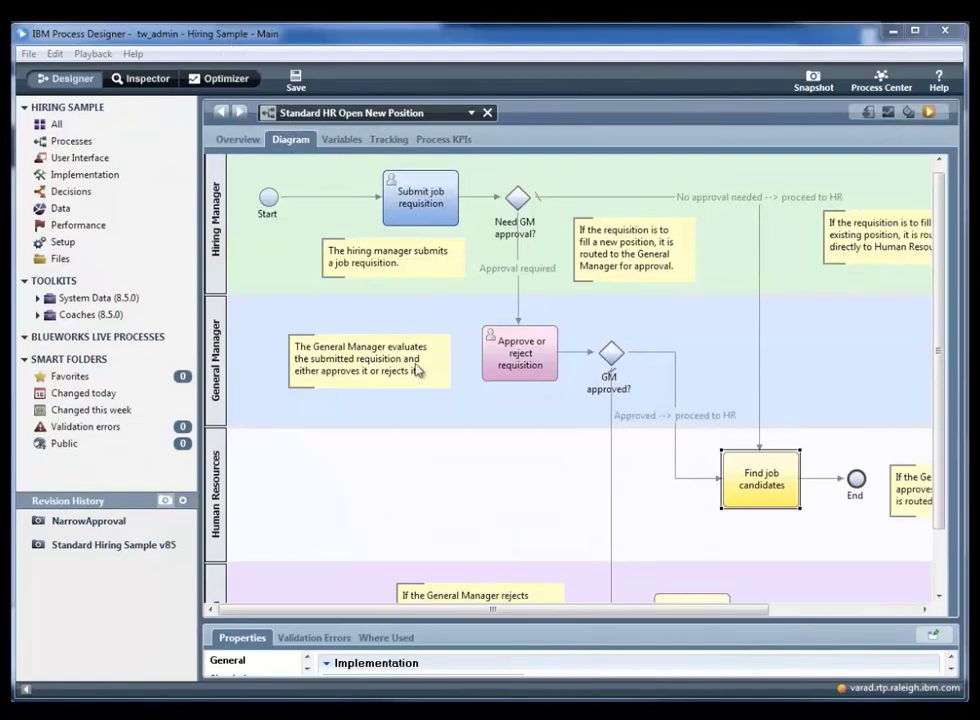
Step: Inspect Submit job requisition, Approve or reject requisition, GM approved?, its approved path, and Find job candidates
{"action": "left_click", "coordinate": [440, 189]}
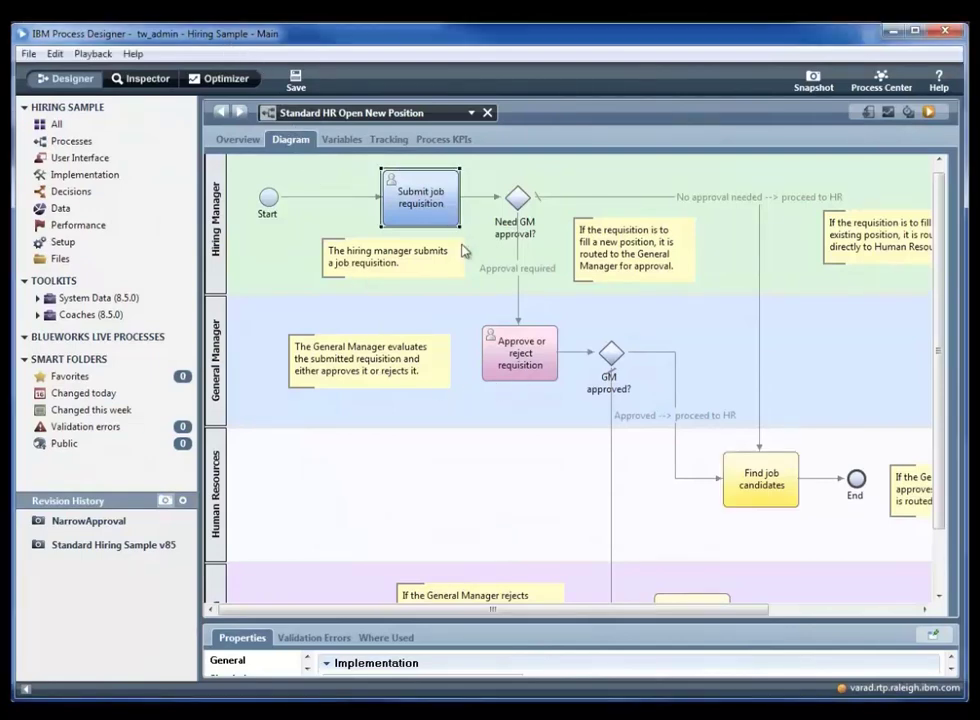
{"action": "left_click", "coordinate": [520, 383]}
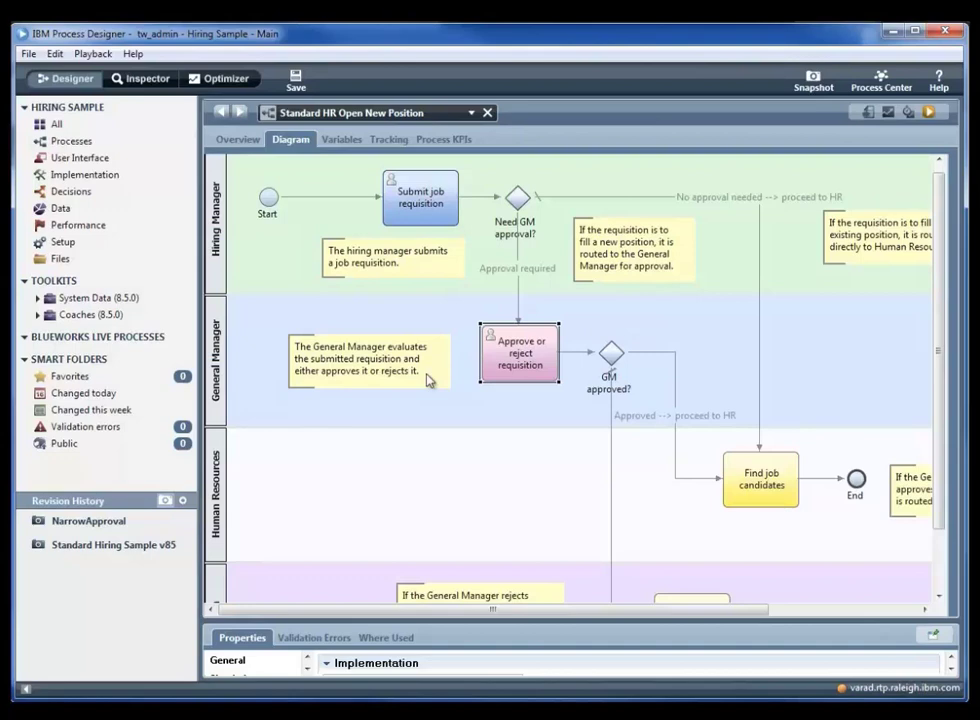
{"action": "left_click", "coordinate": [601, 393]}
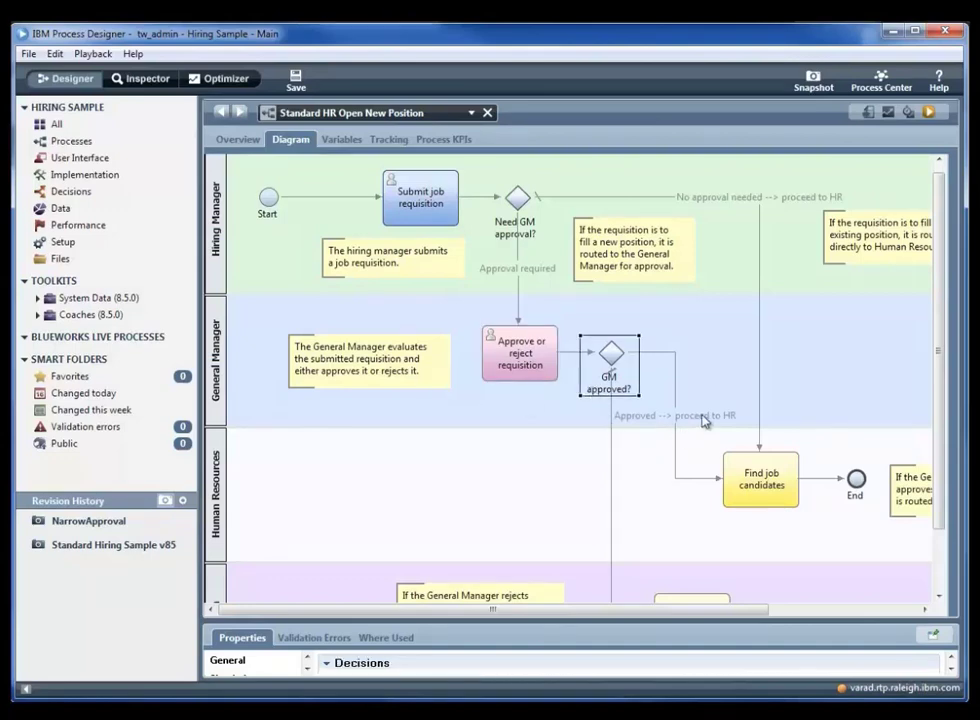
{"action": "left_click", "coordinate": [710, 479]}
{"action": "left_click", "coordinate": [770, 495]}
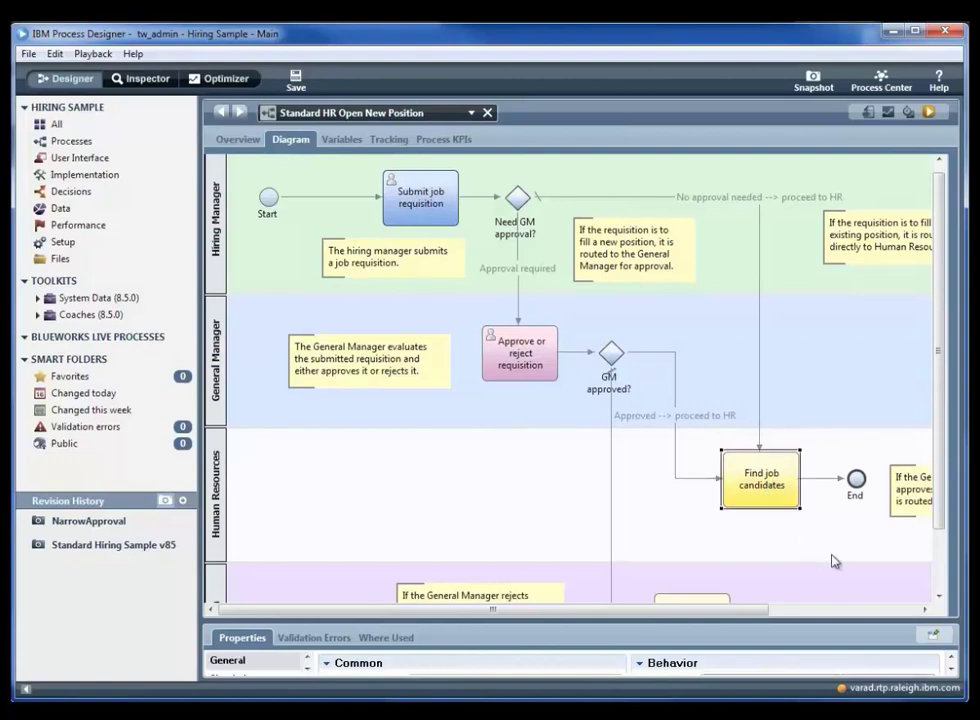
{"action": "left_click_drag", "start_coordinate": [940, 479], "coordinate": [952, 525]}
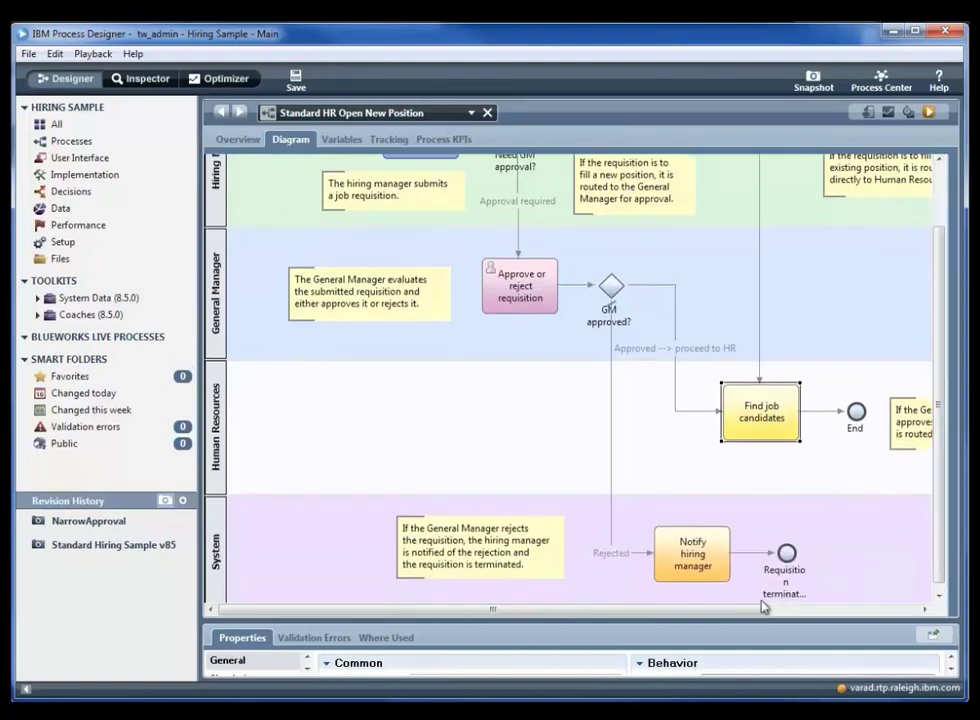
{"action": "left_click_drag", "start_coordinate": [755, 617], "coordinate": [862, 615]}
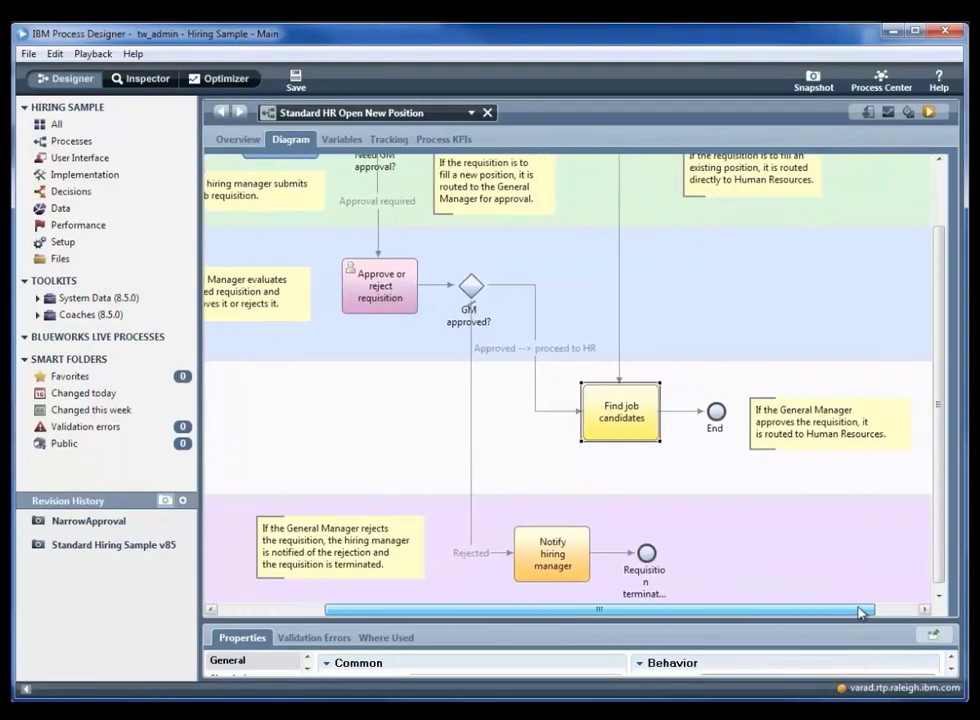